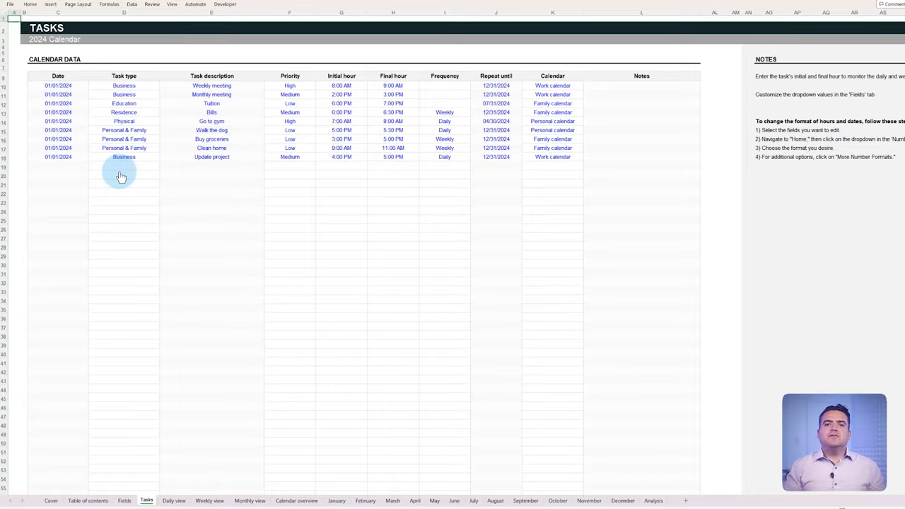
# Set the first three tasks' frequencies to Daily, Weekly and Monthly
pyautogui.click(658, 137)
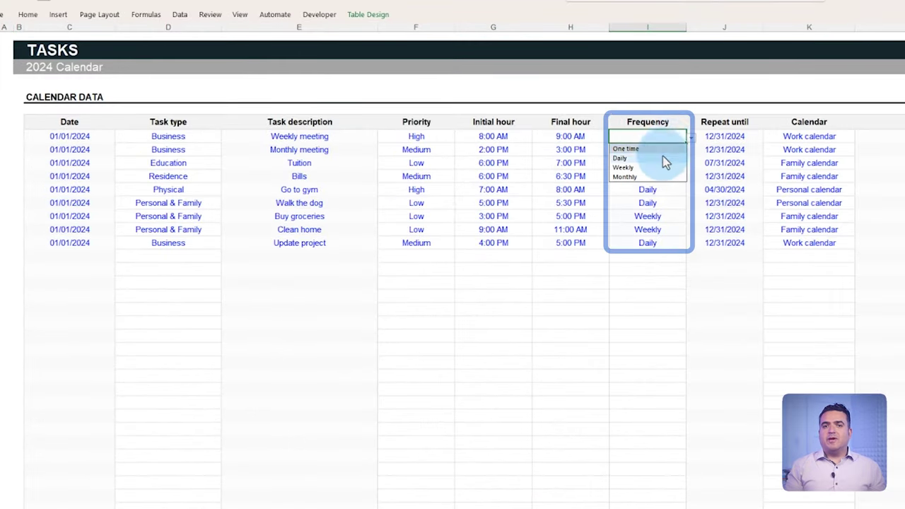
pyautogui.click(663, 157)
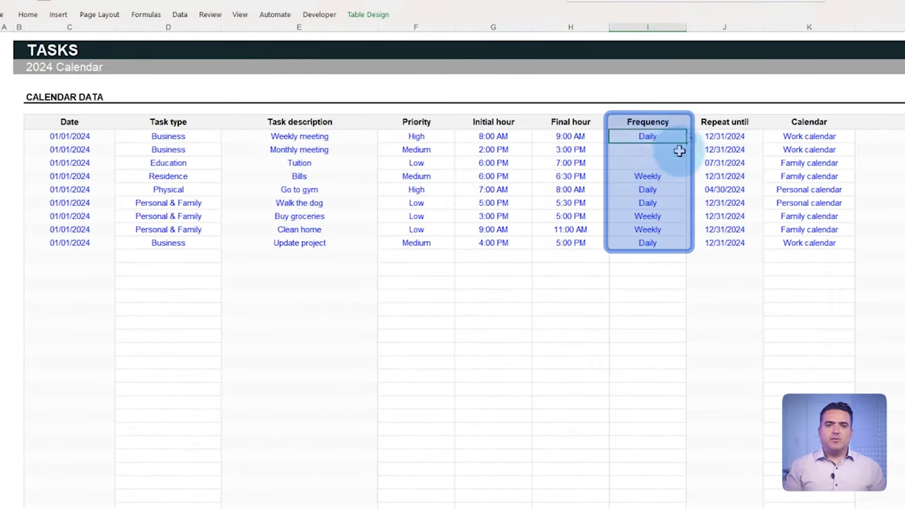
pyautogui.click(655, 181)
pyautogui.click(673, 162)
pyautogui.click(690, 163)
pyautogui.click(657, 202)
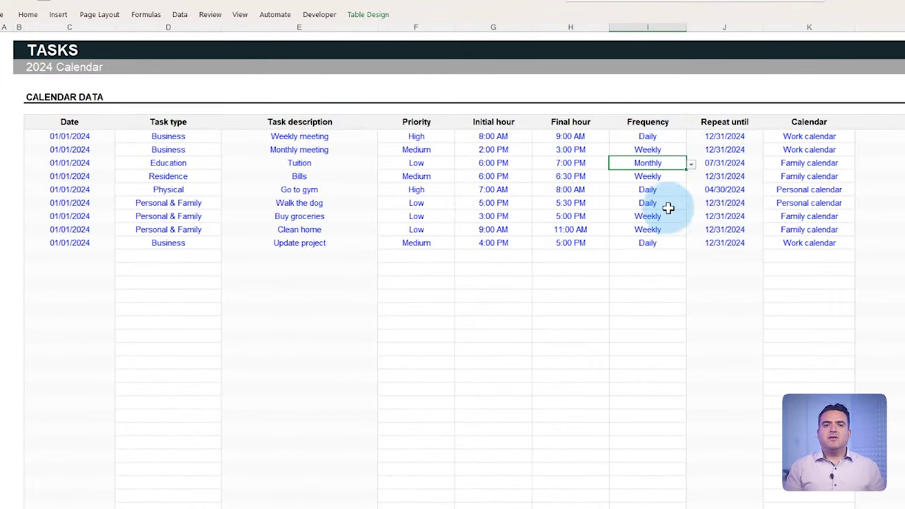
# Check the first task's Calendar choices and leave the calendar unchanged
pyautogui.click(848, 137)
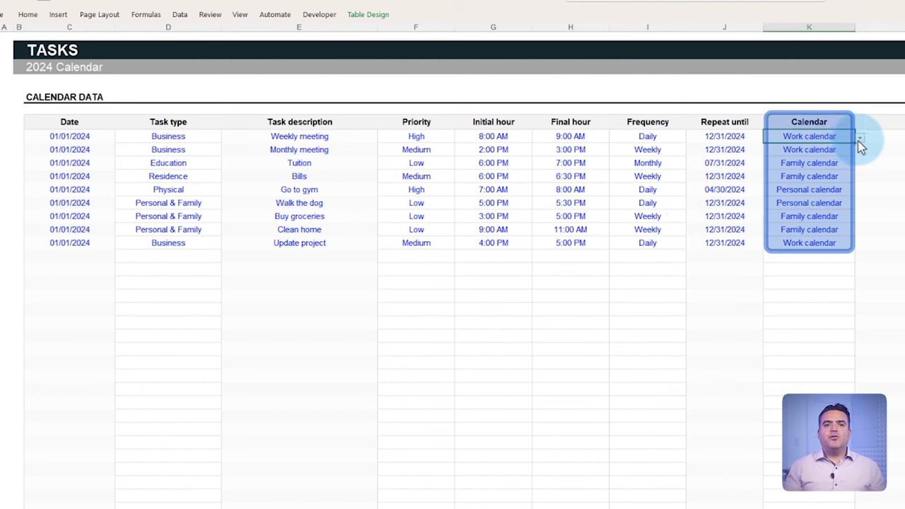
pyautogui.click(860, 137)
pyautogui.click(813, 256)
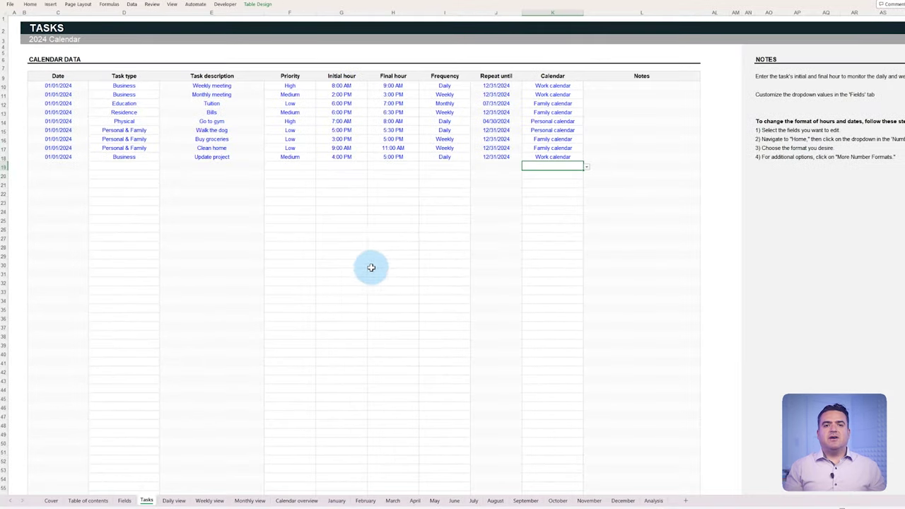
# Look through the Daily, Weekly and Monthly views, then review the Calendar overview dashboard charts
pyautogui.click(174, 500)
pyautogui.click(209, 501)
pyautogui.click(249, 501)
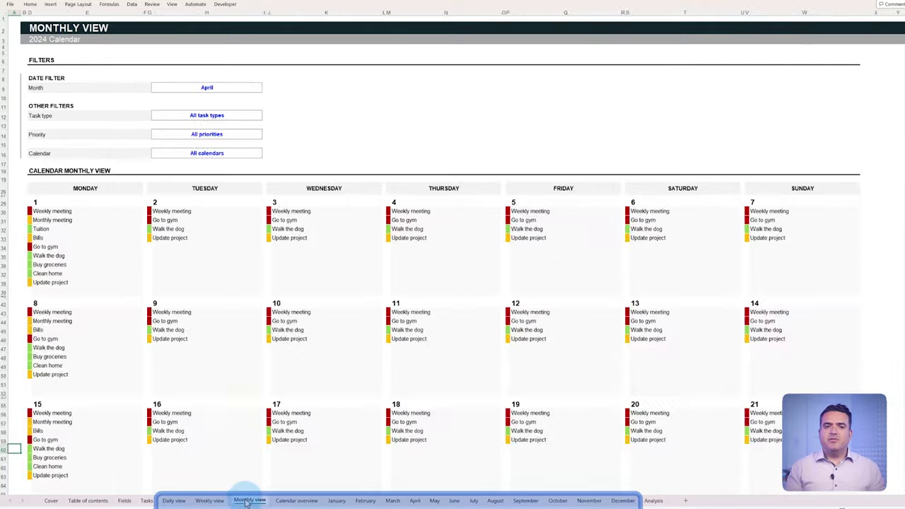
pyautogui.click(281, 502)
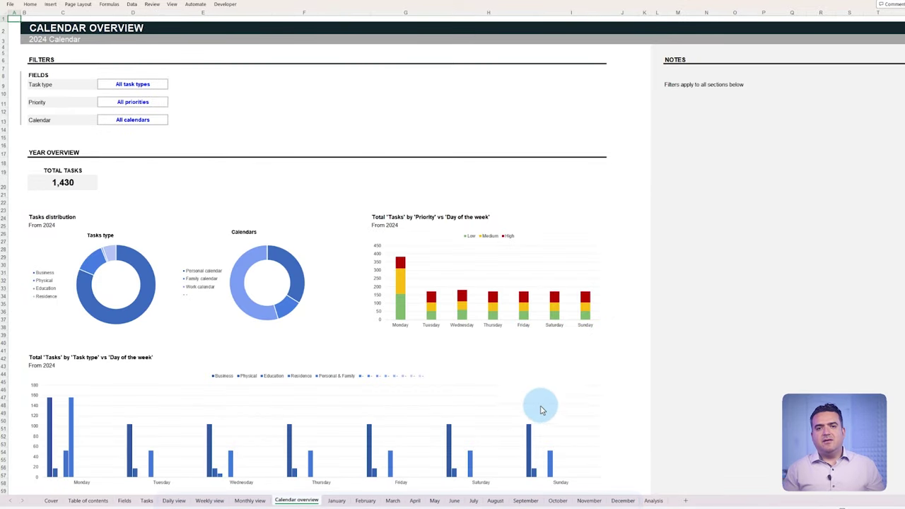
pyautogui.scroll(-1, 515, 388)
pyautogui.scroll(-10, 515, 388)
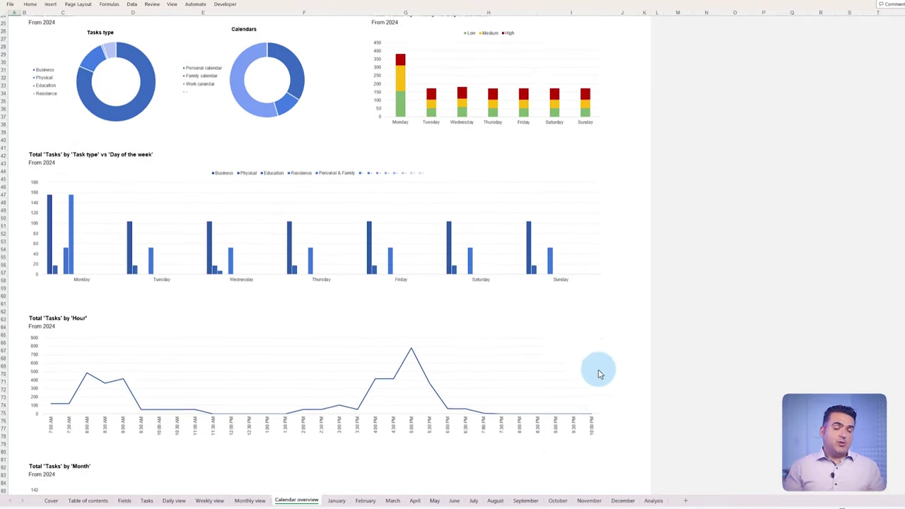
pyautogui.scroll(-3, 599, 374)
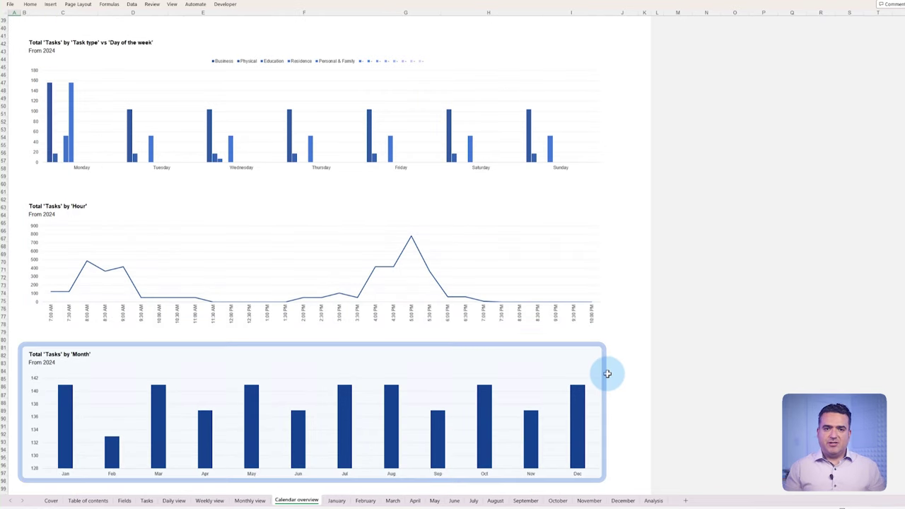
pyautogui.scroll(9, 608, 374)
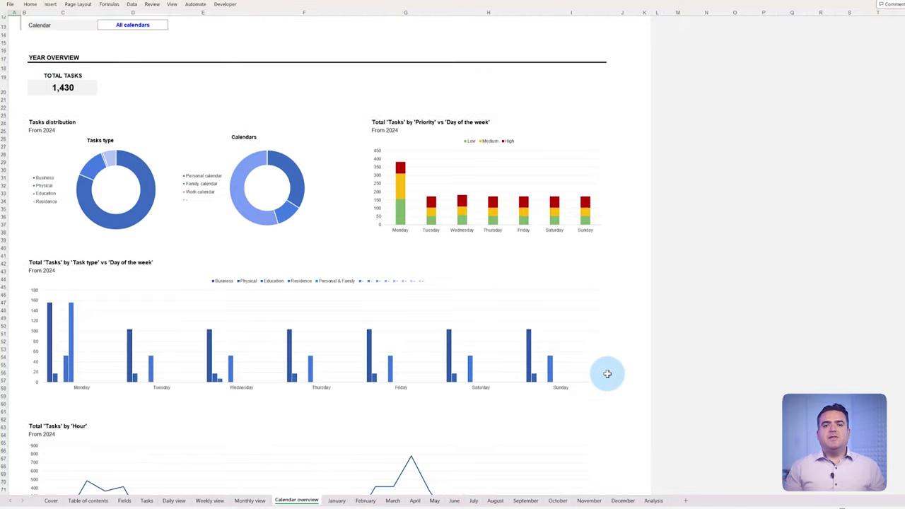
pyautogui.scroll(4, 607, 373)
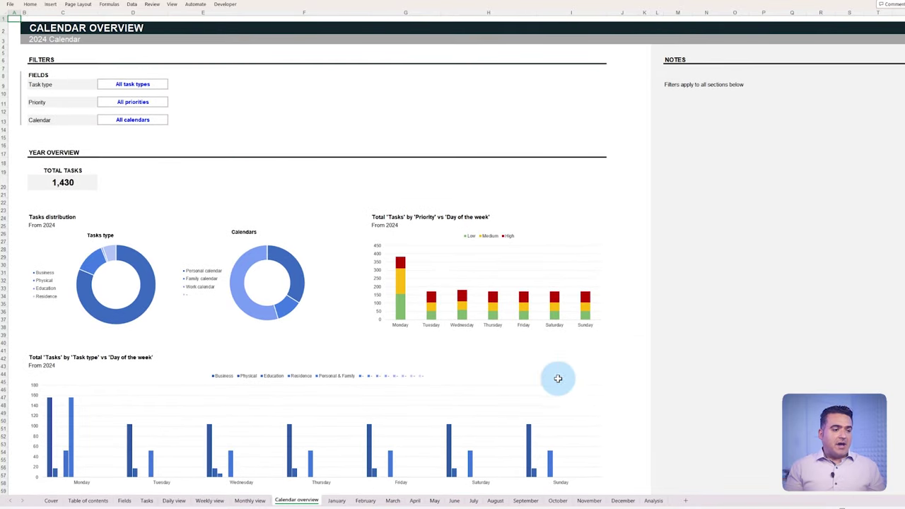
# Flip through the January–July calendar sheets and assign Family calendar to the fifth schedule column
pyautogui.click(337, 500)
pyautogui.click(364, 500)
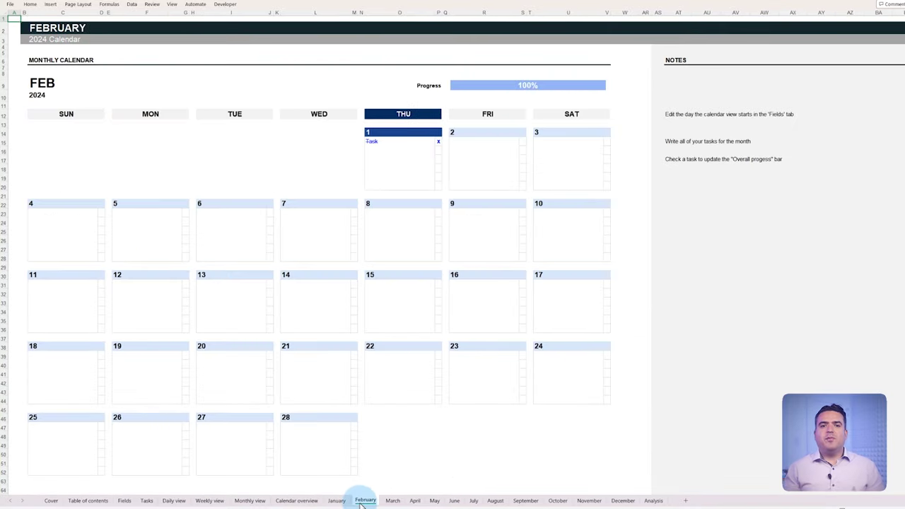
pyautogui.click(391, 501)
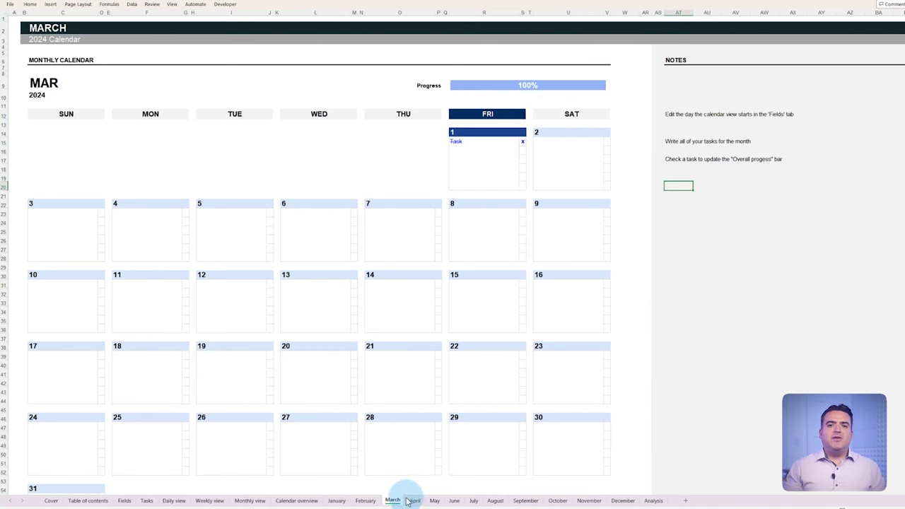
pyautogui.click(415, 501)
pyautogui.click(435, 501)
pyautogui.click(454, 501)
pyautogui.click(474, 500)
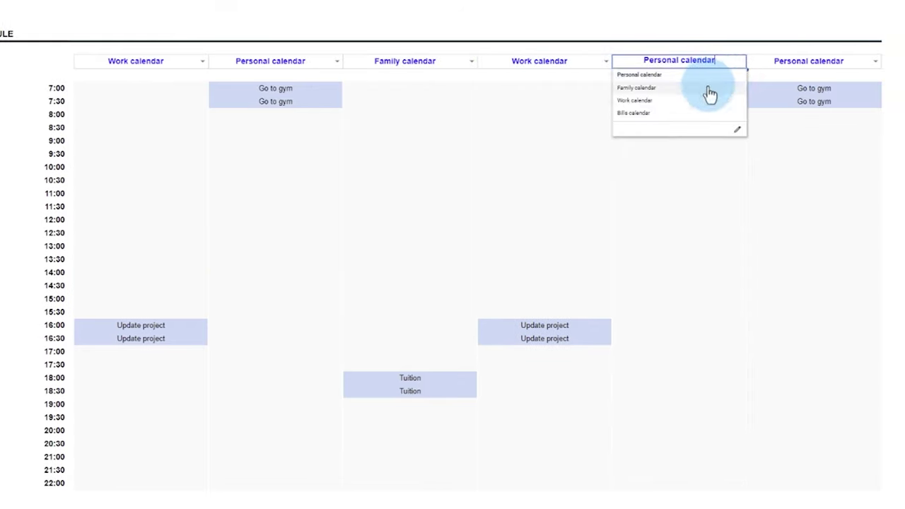
pyautogui.click(711, 101)
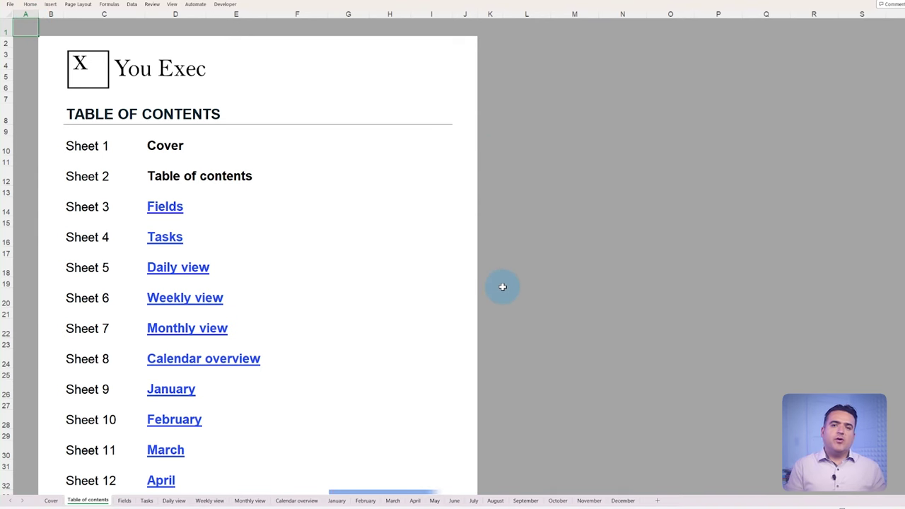
# Go from January to the April calendar and select the empty slot under Review report on April 1
pyautogui.click(173, 389)
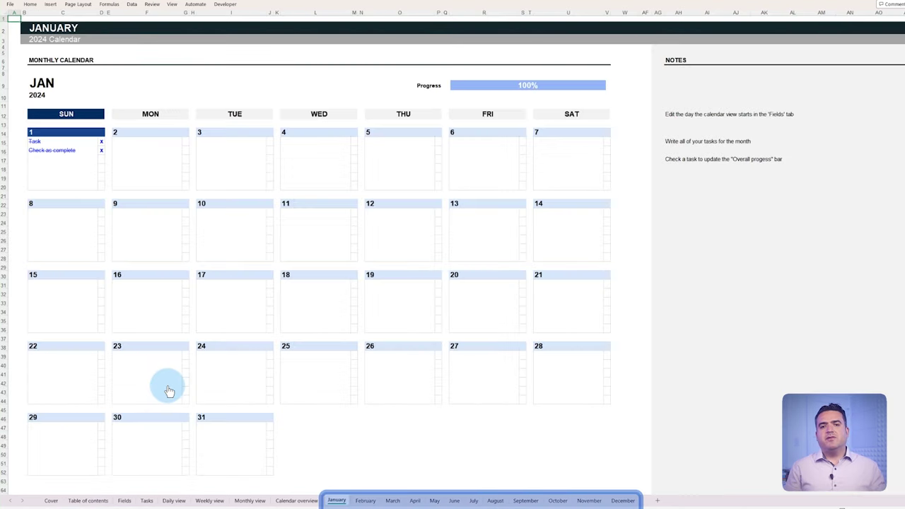
pyautogui.click(366, 500)
pyautogui.click(393, 500)
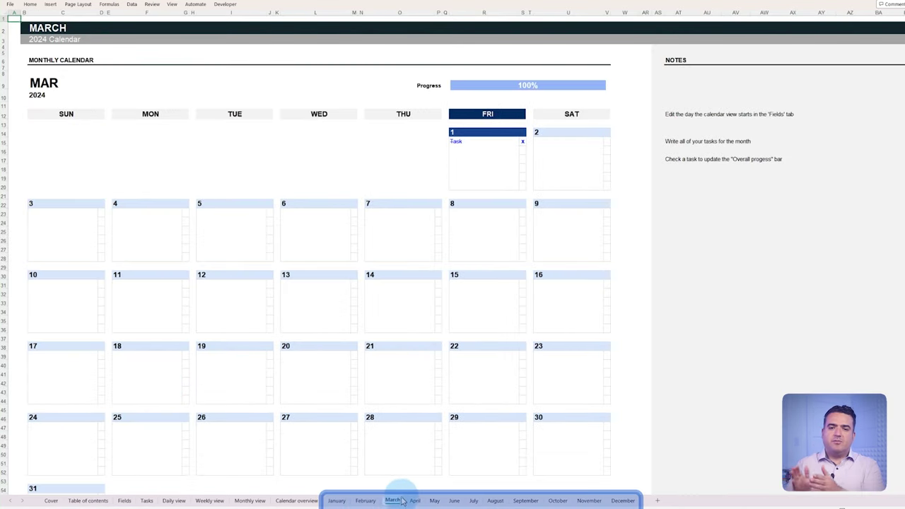
pyautogui.click(415, 500)
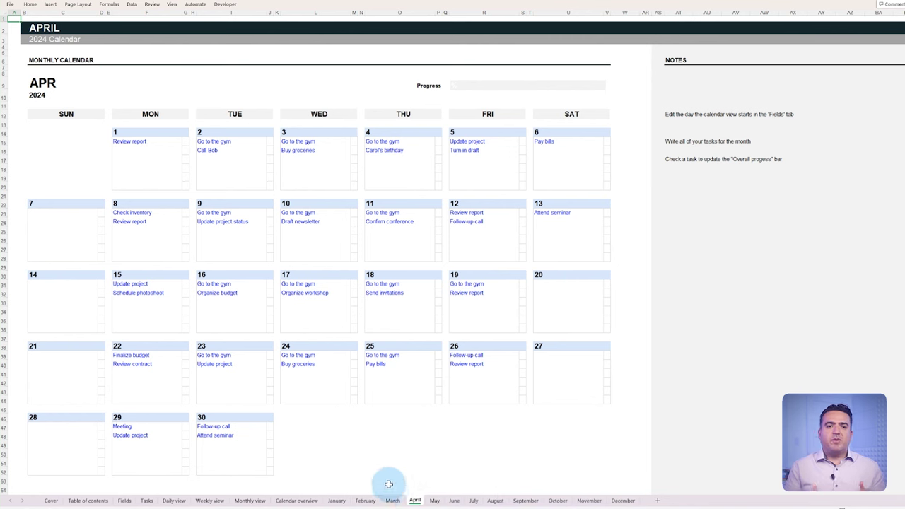
pyautogui.click(157, 150)
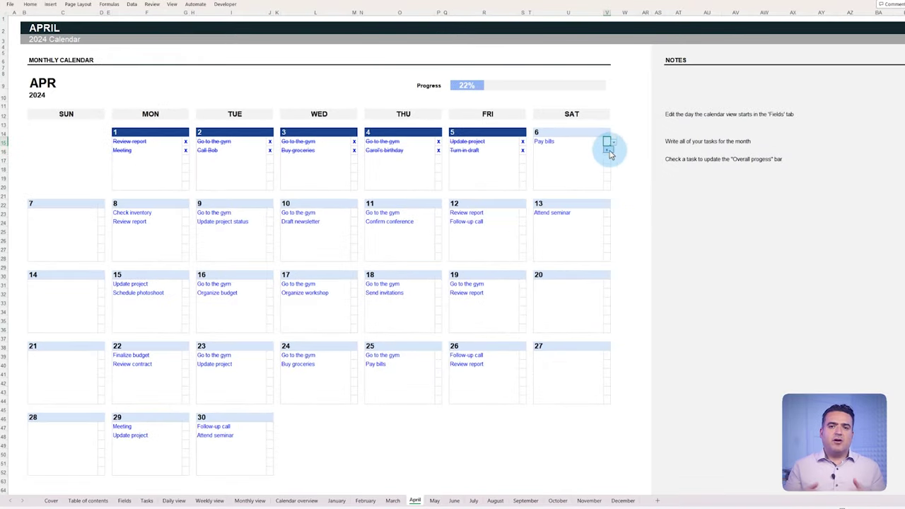
# Tick off all April tasks from April 6 through April 19
pyautogui.click(269, 212)
pyautogui.click(269, 221)
pyautogui.click(353, 212)
pyautogui.click(354, 221)
pyautogui.click(439, 212)
pyautogui.click(438, 221)
pyautogui.click(523, 212)
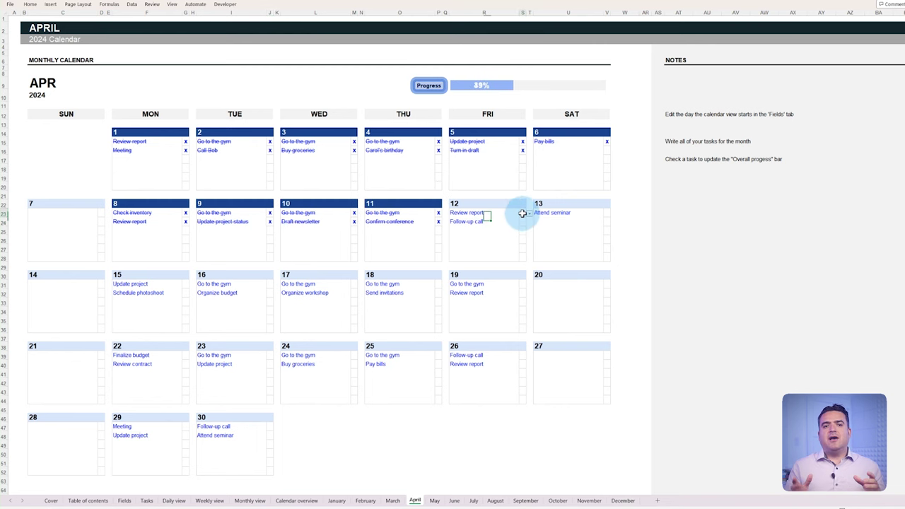
pyautogui.click(185, 284)
pyautogui.click(185, 293)
pyautogui.click(270, 284)
pyautogui.click(270, 292)
pyautogui.click(354, 284)
pyautogui.click(354, 293)
pyautogui.click(439, 284)
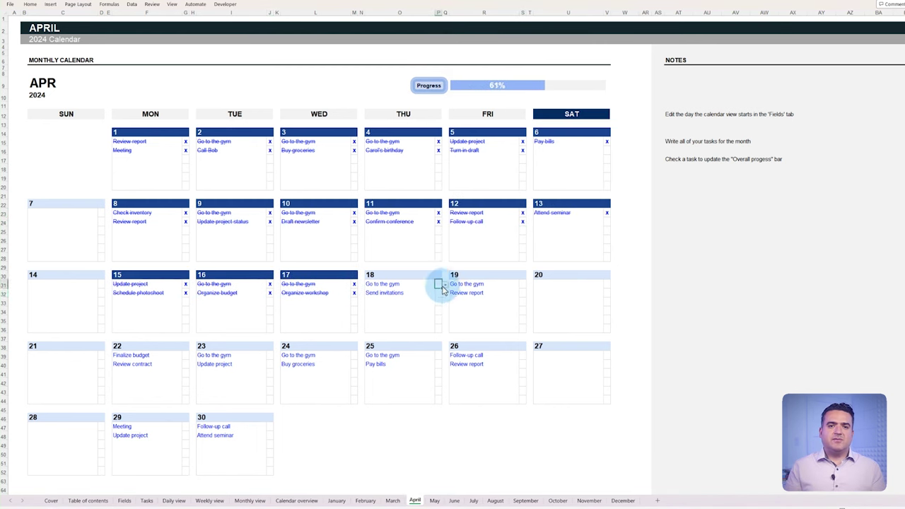
pyautogui.click(438, 293)
pyautogui.click(523, 284)
pyautogui.click(523, 292)
# Tick off the April 22–30 tasks, ending with Update project, Follow-up call and Attend seminar
pyautogui.click(270, 355)
pyautogui.click(270, 363)
pyautogui.click(353, 355)
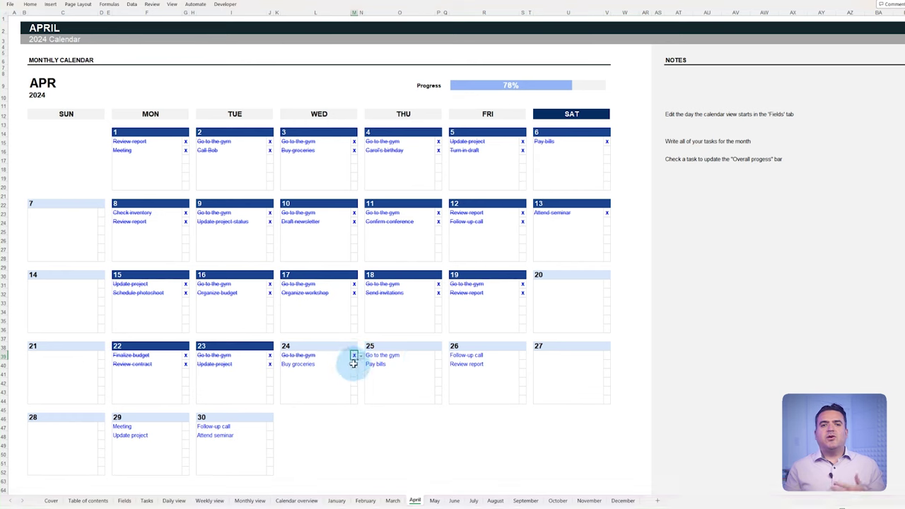
pyautogui.click(353, 363)
pyautogui.click(438, 355)
pyautogui.click(438, 363)
pyautogui.click(522, 355)
pyautogui.click(522, 363)
pyautogui.click(185, 435)
pyautogui.click(270, 427)
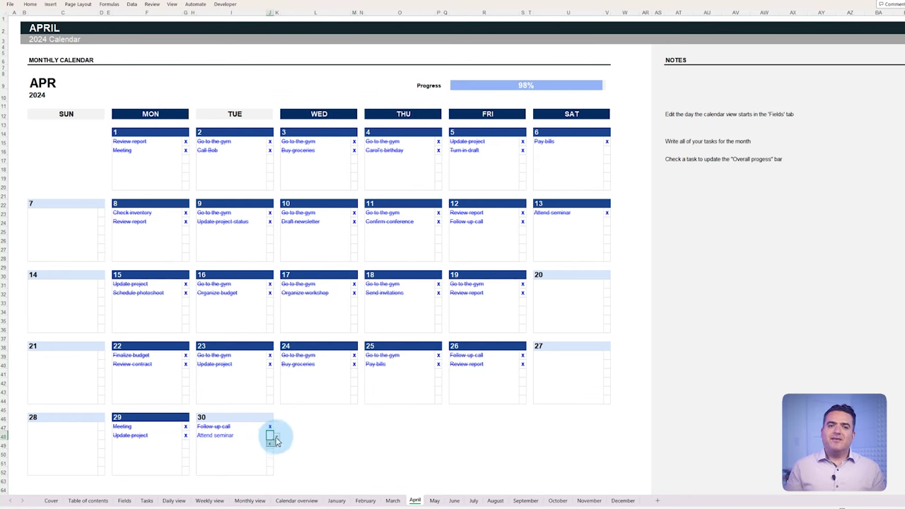
pyautogui.click(269, 434)
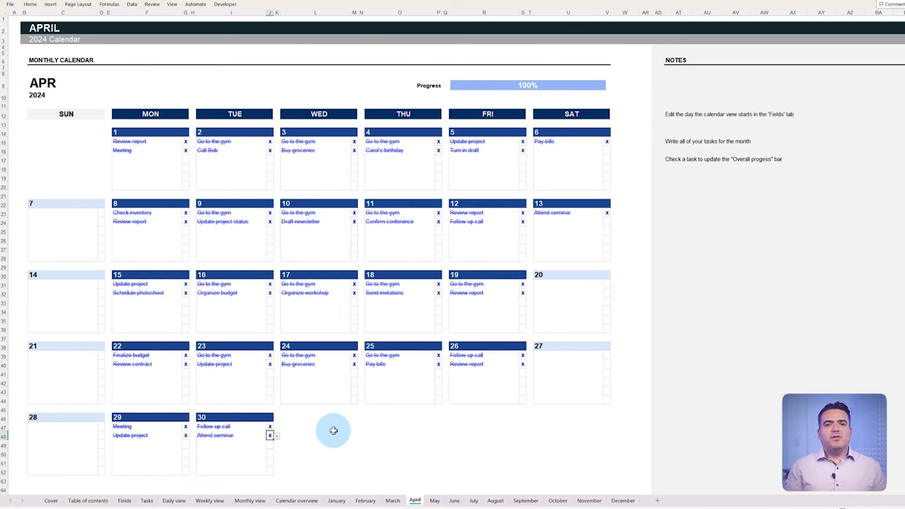
# Mark the May 1 Meeting task complete, then look through the January to June calendars
pyautogui.click(434, 501)
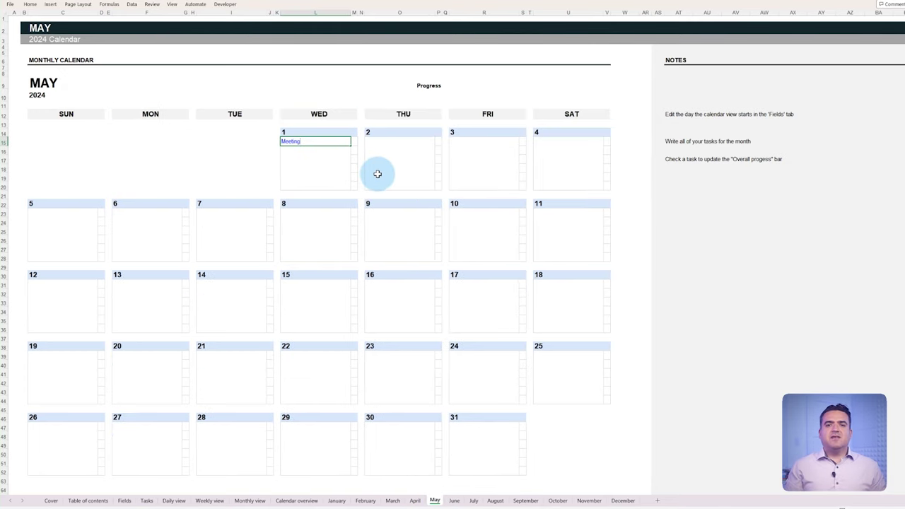
pyautogui.click(355, 142)
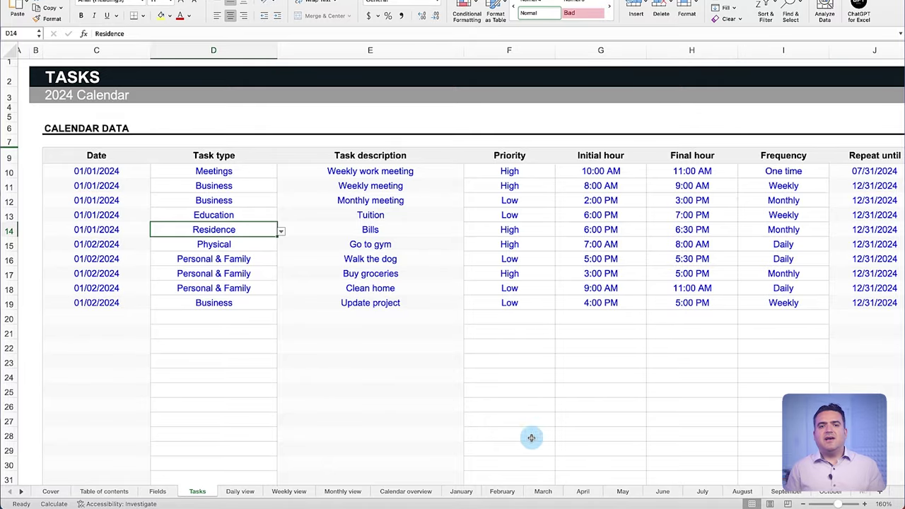
pyautogui.click(463, 492)
pyautogui.click(500, 492)
pyautogui.click(544, 491)
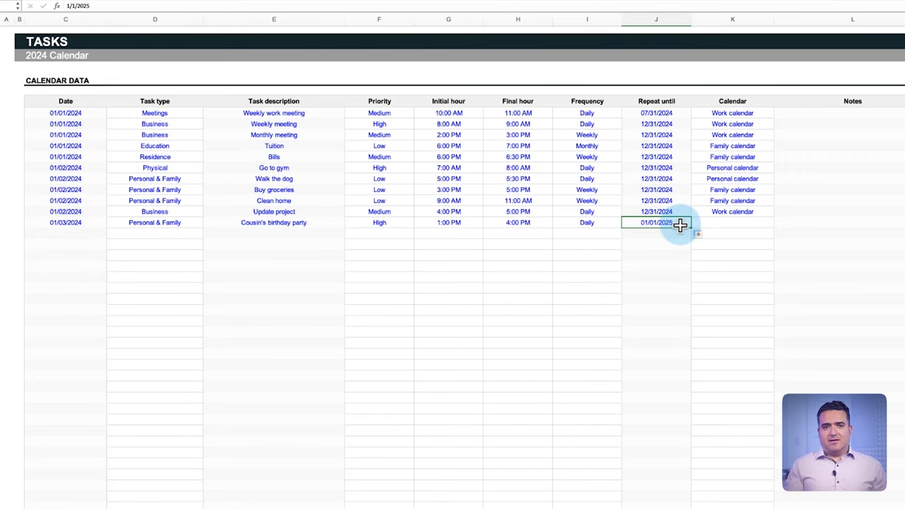
pyautogui.press('Tab')
# Finish the birthday party row and add a Daily Walk the dog task, Medium, 5:00–5:30 PM, Personal calendar
pyautogui.write('Family calendar')
pyautogui.press('Return')
pyautogui.write('01/03/2024')
pyautogui.press('Tab')
pyautogui.write('Personal & Family\tWalk the dog')
pyautogui.press('Tab')
pyautogui.write('Medium\t5:00 PM')
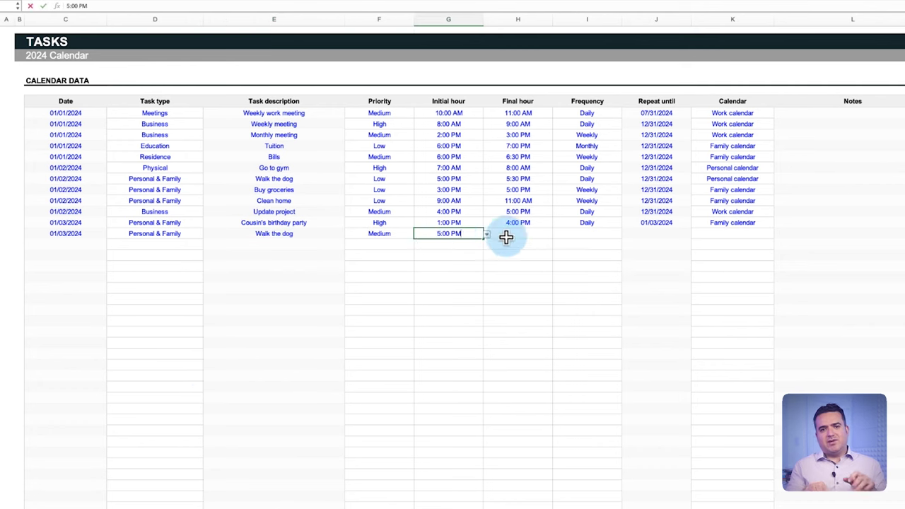
pyautogui.write('\t5:30 PM\tDaily\t01/03/2024\tPersonal calendar')
pyautogui.press('Return')
pyautogui.write('01/04/2024\tf')
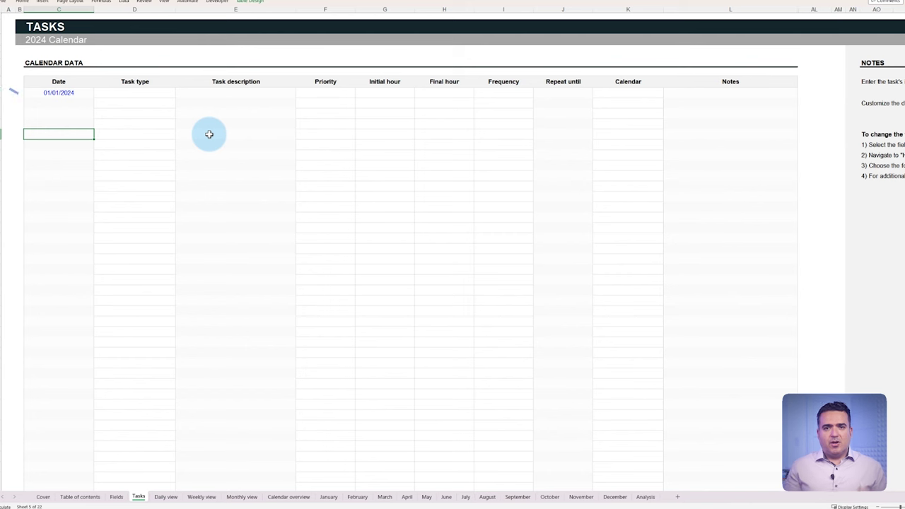
# Make the first task a Meetings-type 'Weekly work meeting', Medium priority, 10:00 AM to 11:00 AM
pyautogui.click(173, 93)
pyautogui.click(168, 101)
pyautogui.press('Tab')
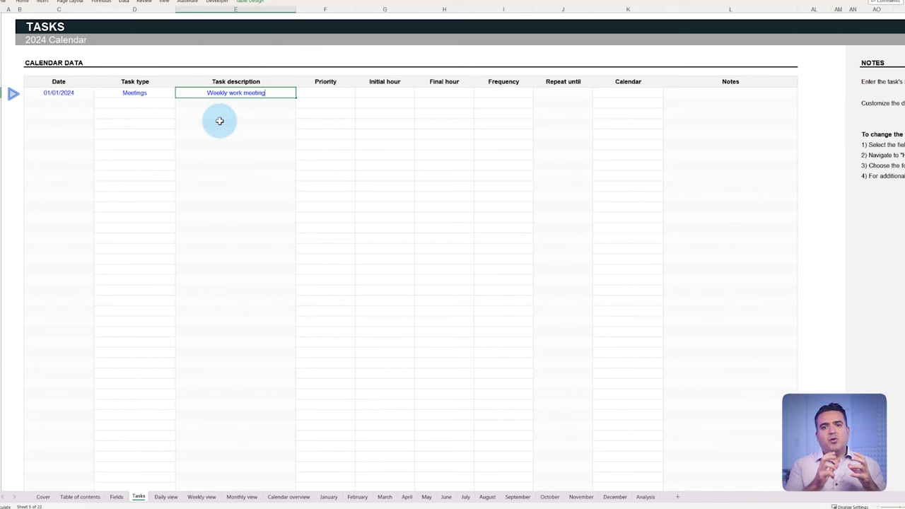
pyautogui.write('Weekly work meeting')
pyautogui.click(355, 92)
pyautogui.click(326, 107)
pyautogui.click(414, 92)
pyautogui.click(385, 117)
pyautogui.click(474, 92)
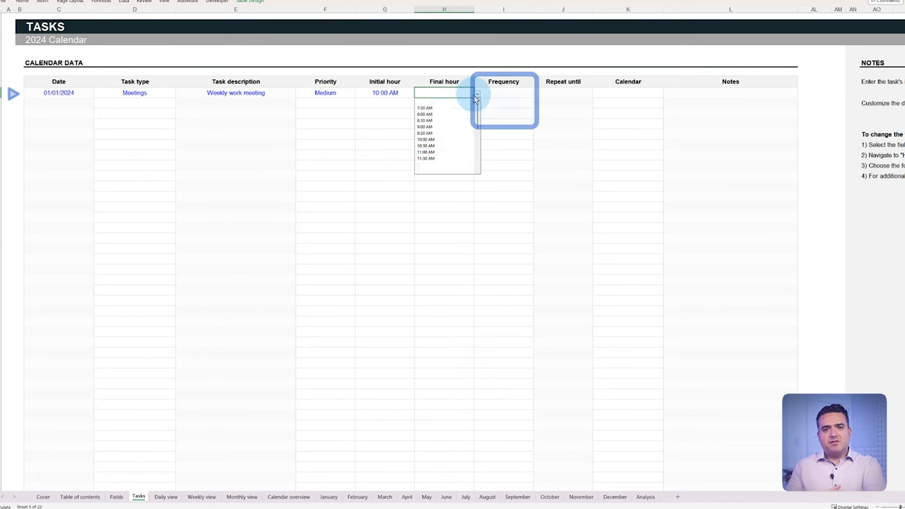
pyautogui.click(445, 117)
pyautogui.click(526, 92)
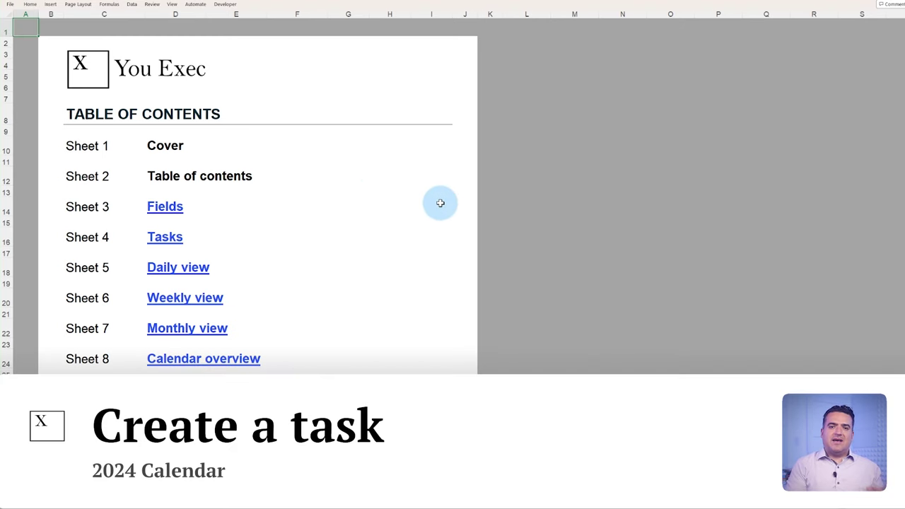
# Go to the Tasks sheet and enter 01/01/2024 in the first Date cell
pyautogui.click(175, 244)
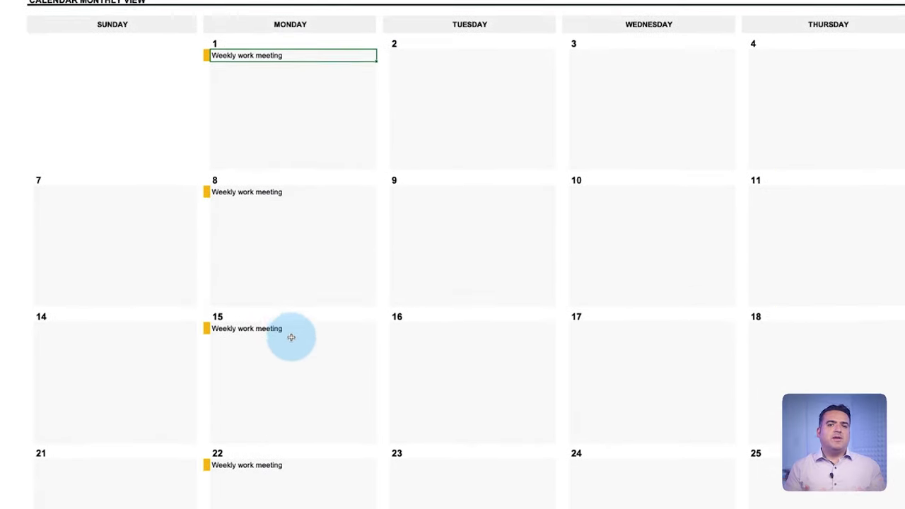
pyautogui.scroll(-1, 292, 326)
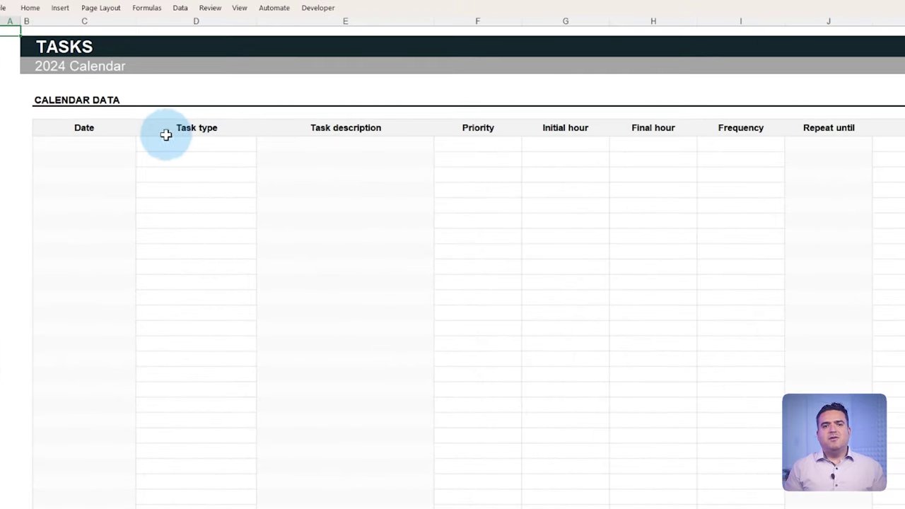
pyautogui.click(124, 146)
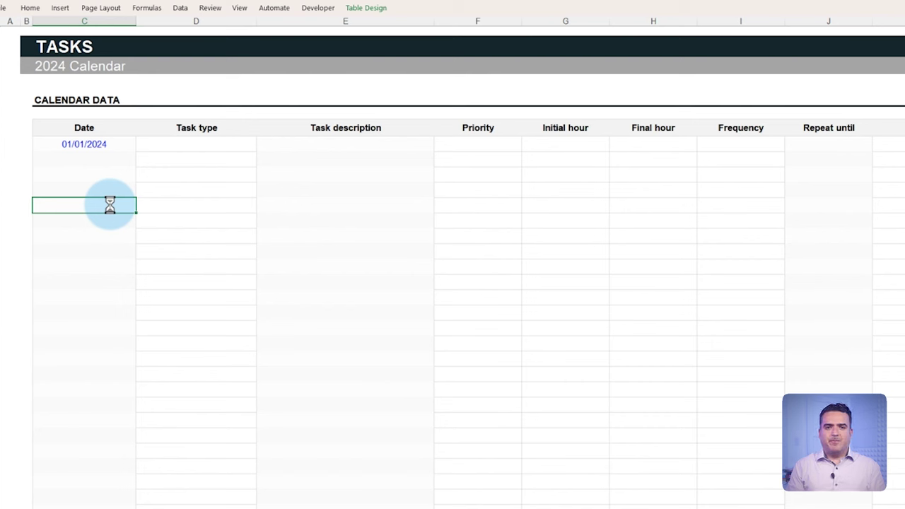
# Give the new row type Meetings, description Weekly work meeting, Medium priority, 10:00–11:00 AM
pyautogui.click(254, 146)
pyautogui.click(259, 146)
pyautogui.click(247, 158)
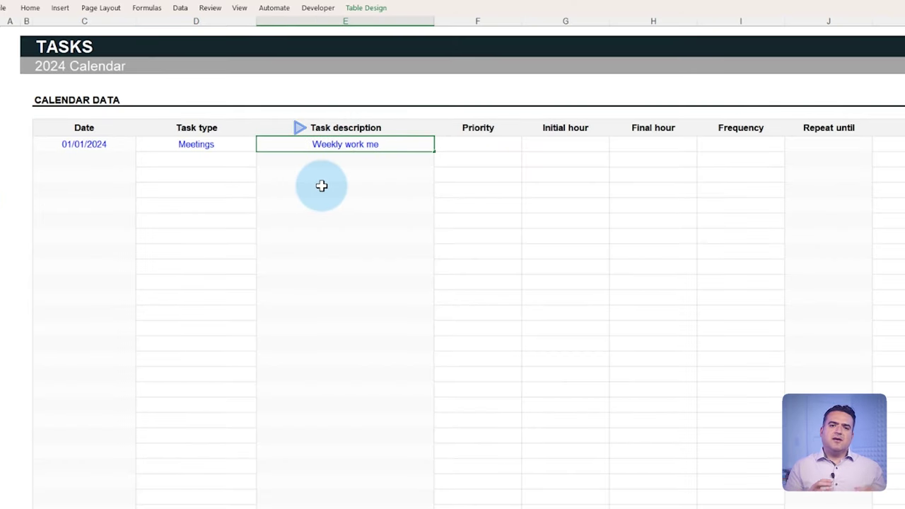
pyautogui.write('eting')
pyautogui.click(505, 142)
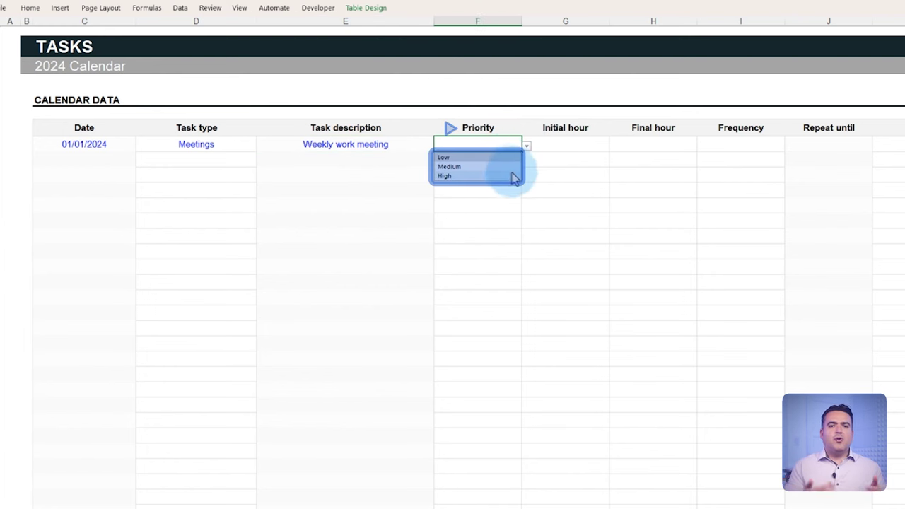
pyautogui.click(510, 167)
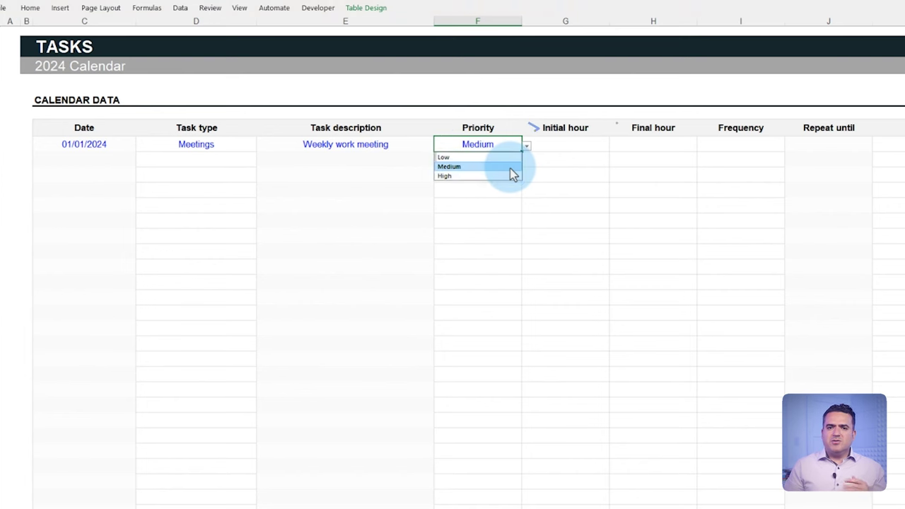
pyautogui.click(601, 146)
pyautogui.click(614, 145)
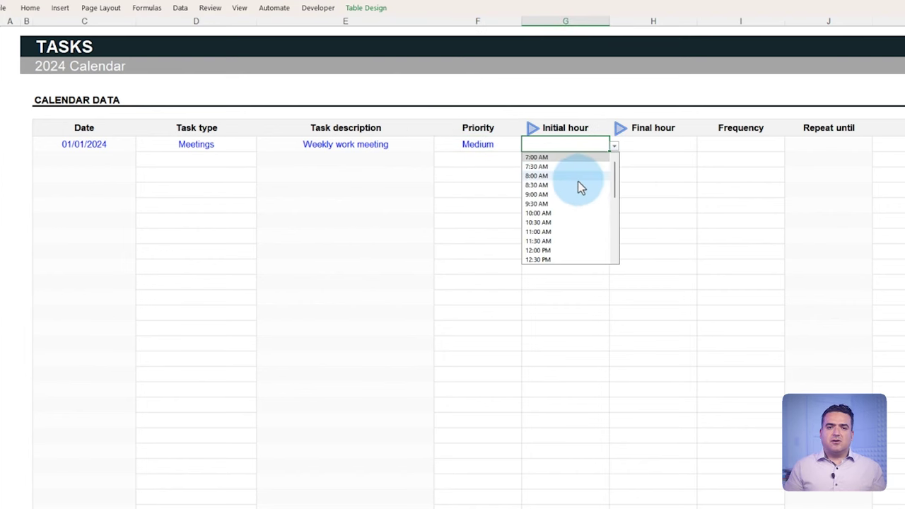
pyautogui.click(566, 212)
pyautogui.click(671, 145)
pyautogui.click(699, 147)
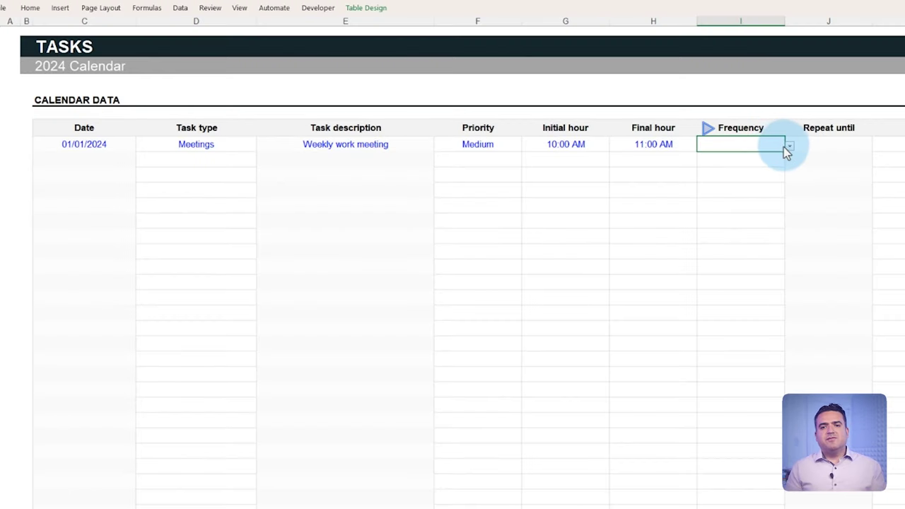
# Make the task repeat Weekly until 07/31/2024 and bring up its Calendar choices
pyautogui.click(790, 149)
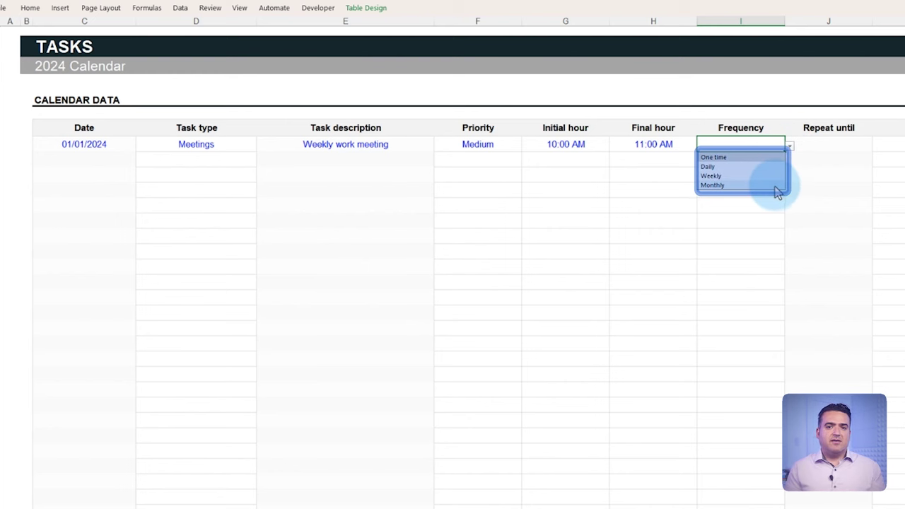
pyautogui.click(774, 179)
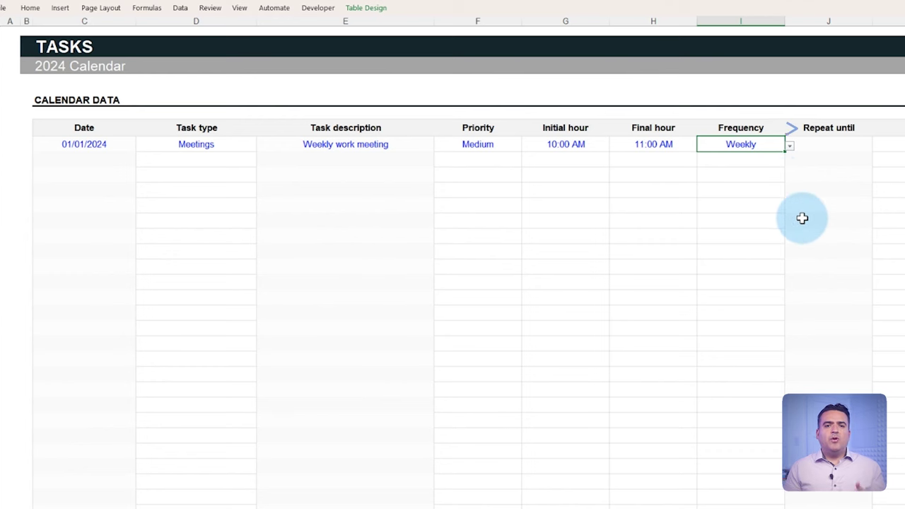
pyautogui.click(848, 145)
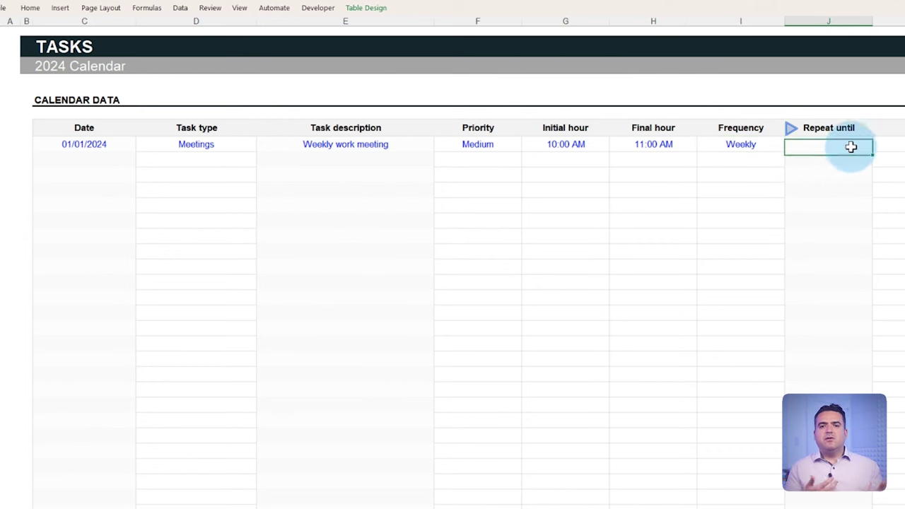
pyautogui.write('31/2024')
pyautogui.press('Return')
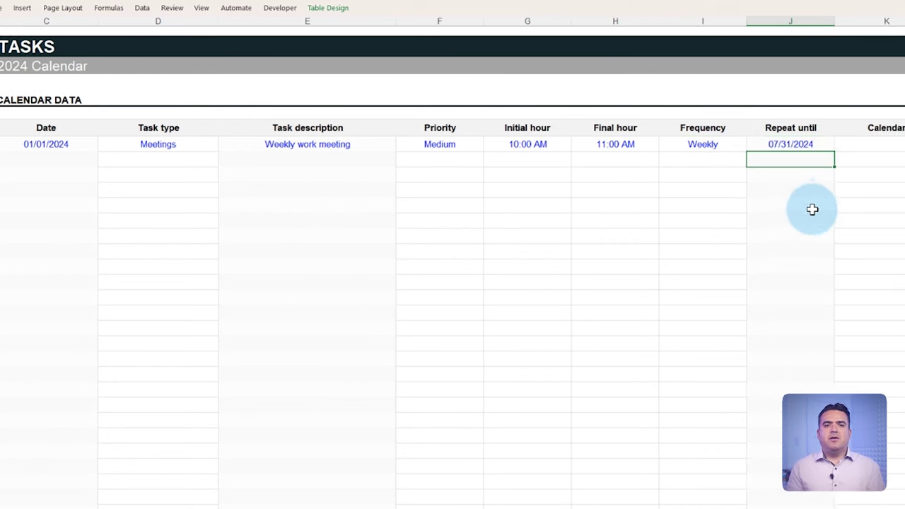
pyautogui.hscroll(3, 646, 162)
pyautogui.click(676, 144)
pyautogui.click(696, 149)
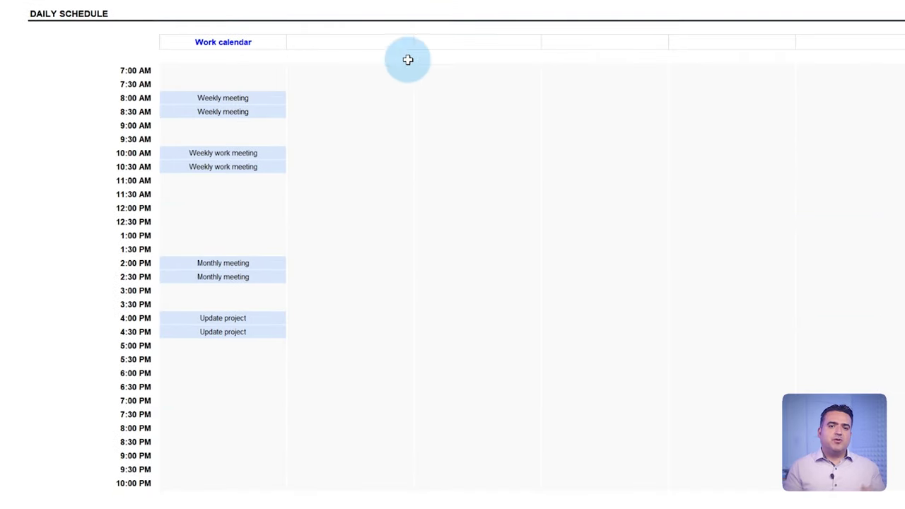
# Show Family calendar and Personal calendar in the next two Daily view schedule columns
pyautogui.click(408, 43)
pyautogui.click(418, 44)
pyautogui.click(393, 62)
pyautogui.click(495, 43)
pyautogui.click(545, 45)
pyautogui.click(439, 53)
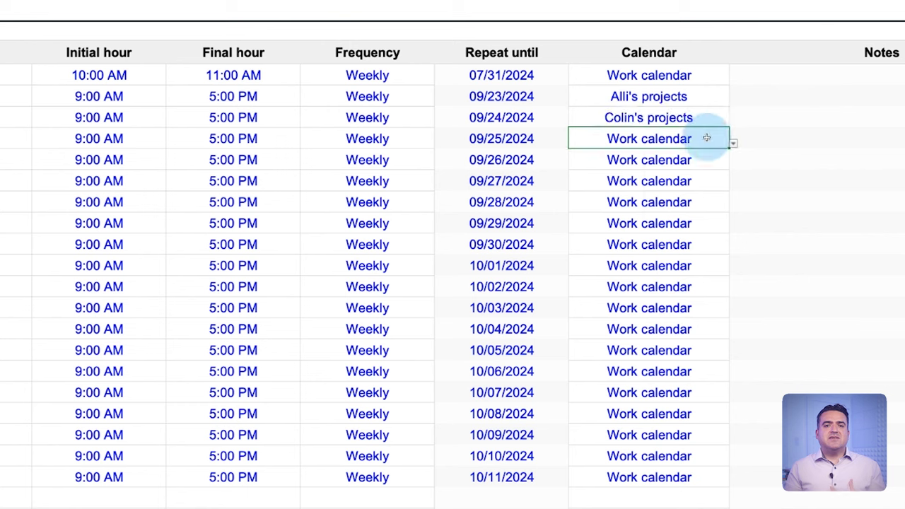
# Assign team members' project calendars to several tasks, including the 09/28 task
pyautogui.click(733, 143)
pyautogui.click(679, 208)
pyautogui.click(733, 164)
pyautogui.click(733, 164)
pyautogui.click(678, 220)
pyautogui.click(734, 186)
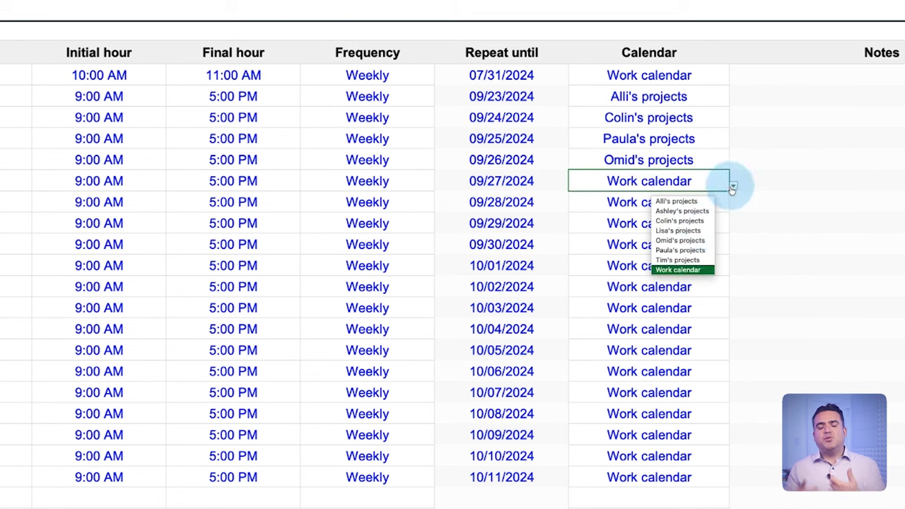
pyautogui.click(679, 231)
pyautogui.click(733, 206)
pyautogui.click(677, 281)
pyautogui.click(733, 227)
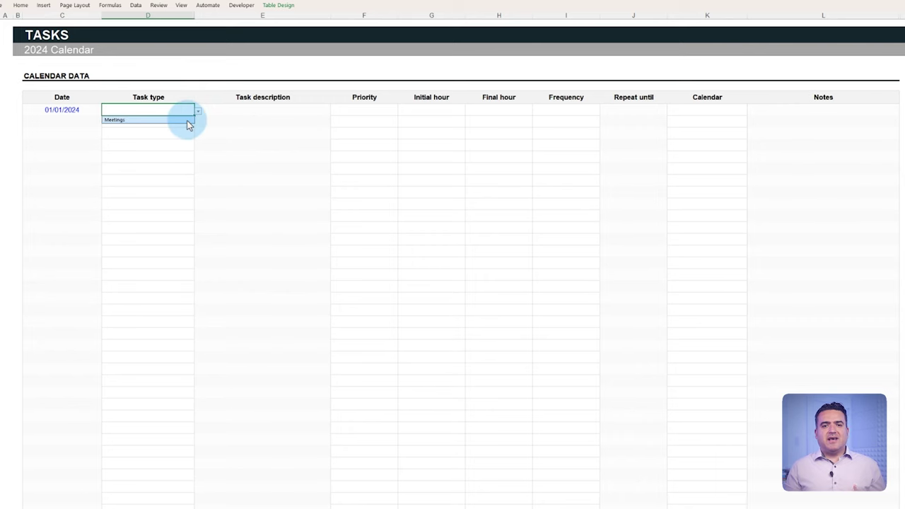
# Set the meeting task to type Meetings, Medium priority, 10:00 AM to 11:00 AM
pyautogui.click(187, 121)
pyautogui.press('Tab')
pyautogui.press('Tab')
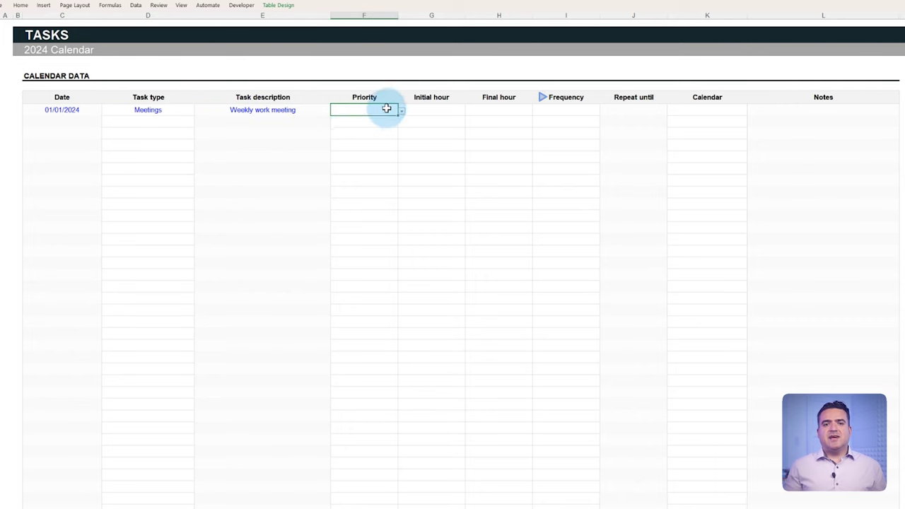
pyautogui.click(401, 111)
pyautogui.click(385, 126)
pyautogui.press('Tab')
pyautogui.click(469, 111)
pyautogui.click(435, 162)
pyautogui.press('Tab')
pyautogui.click(536, 111)
pyautogui.click(495, 177)
# Make it repeat Weekly until 07/31/2024 and put it on Work calendar
pyautogui.press('Tab')
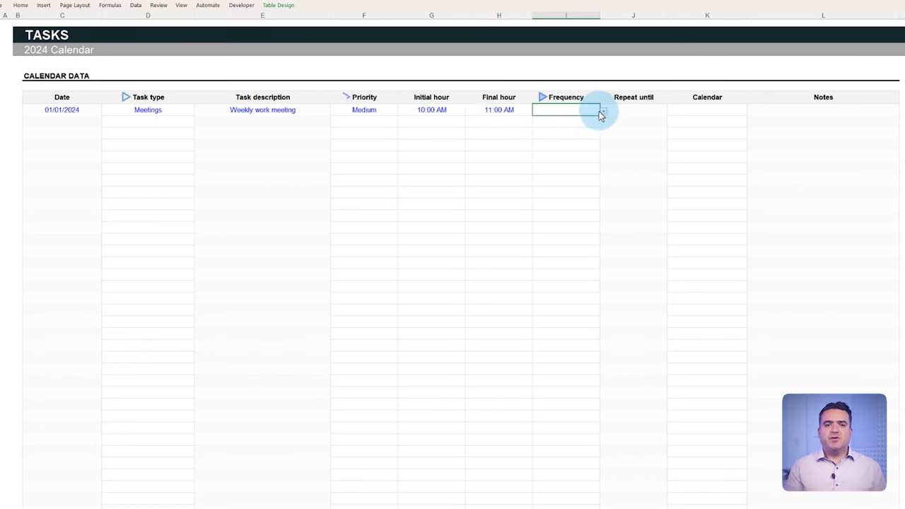
pyautogui.click(603, 111)
pyautogui.press('Tab')
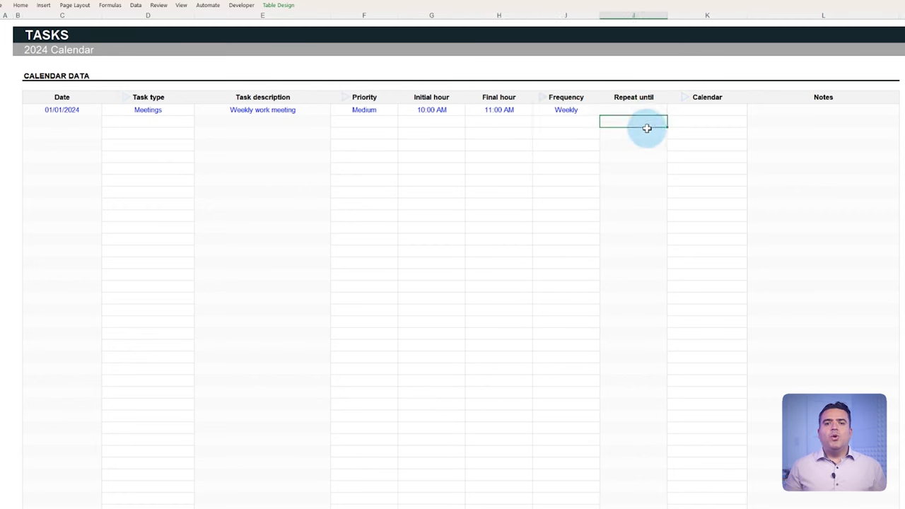
pyautogui.write('07/31/2024')
pyautogui.press('Tab')
pyautogui.click(745, 111)
pyautogui.click(736, 65)
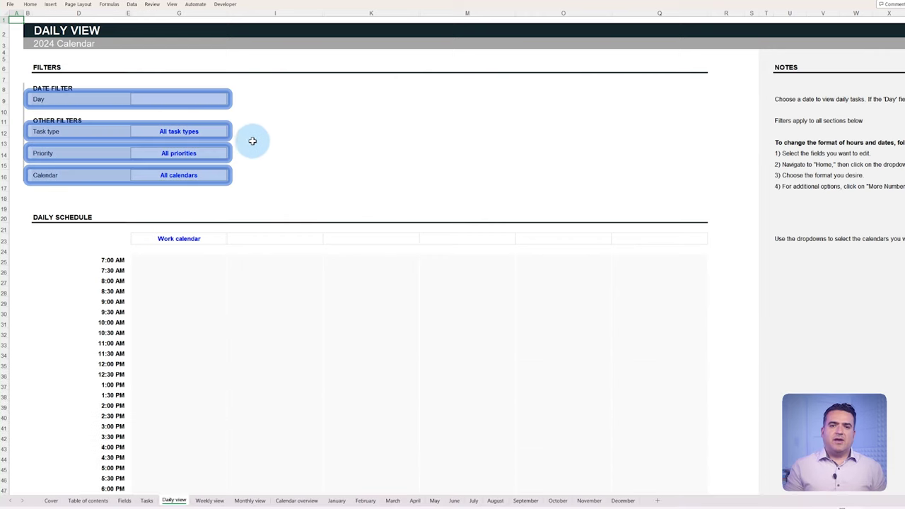
pyautogui.click(224, 501)
pyautogui.click(249, 501)
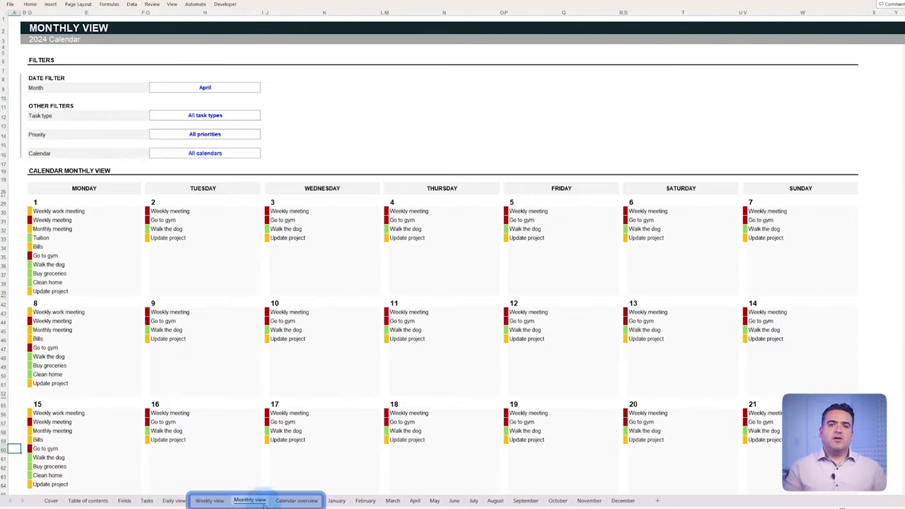
pyautogui.click(290, 500)
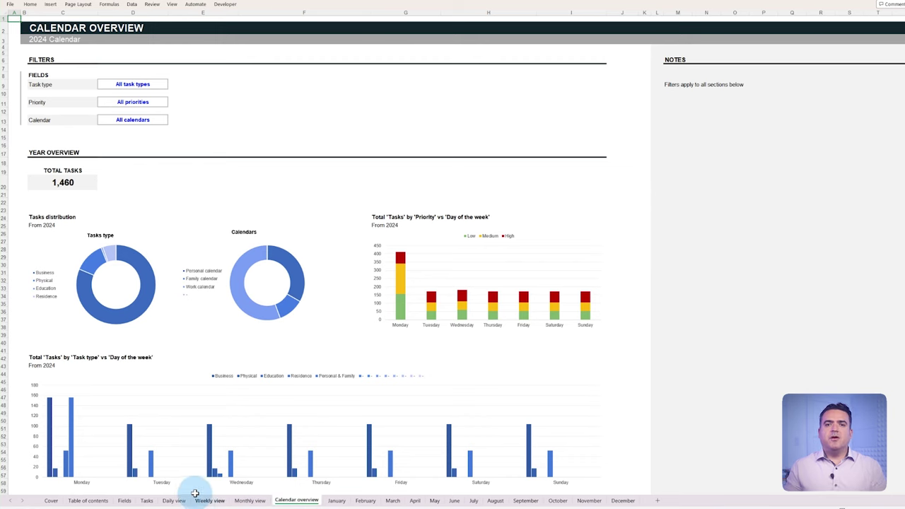
pyautogui.click(173, 501)
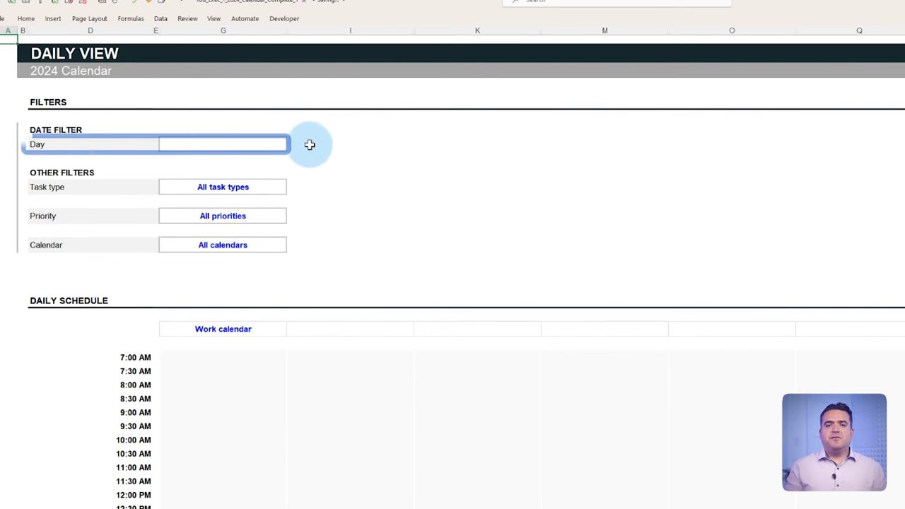
pyautogui.click(276, 146)
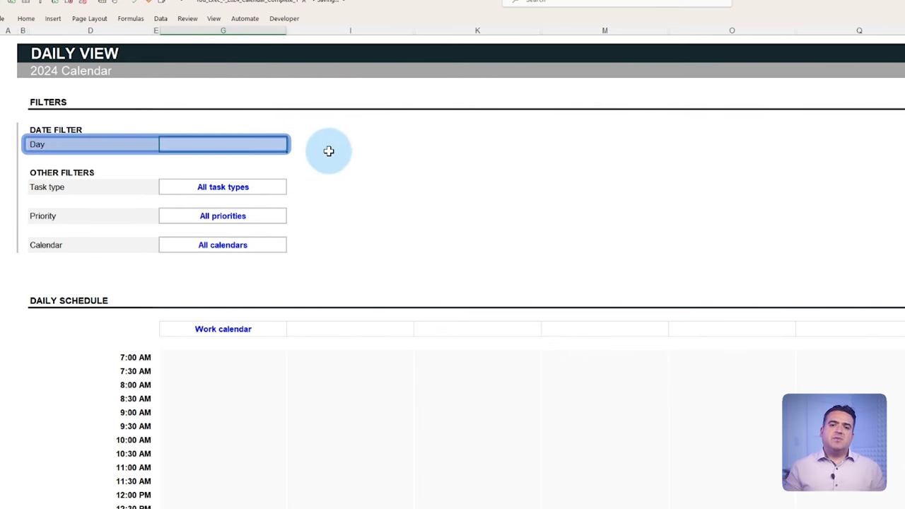
pyautogui.write('01/05')
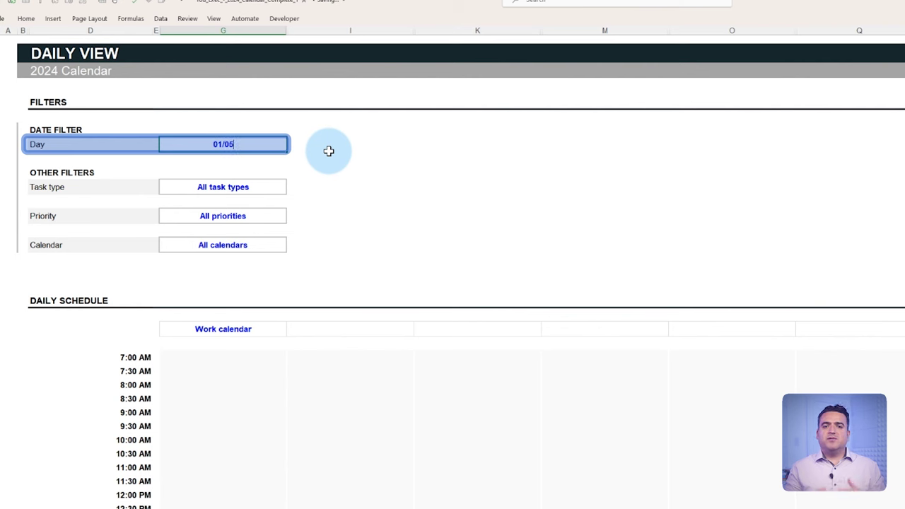
pyautogui.write('/2024')
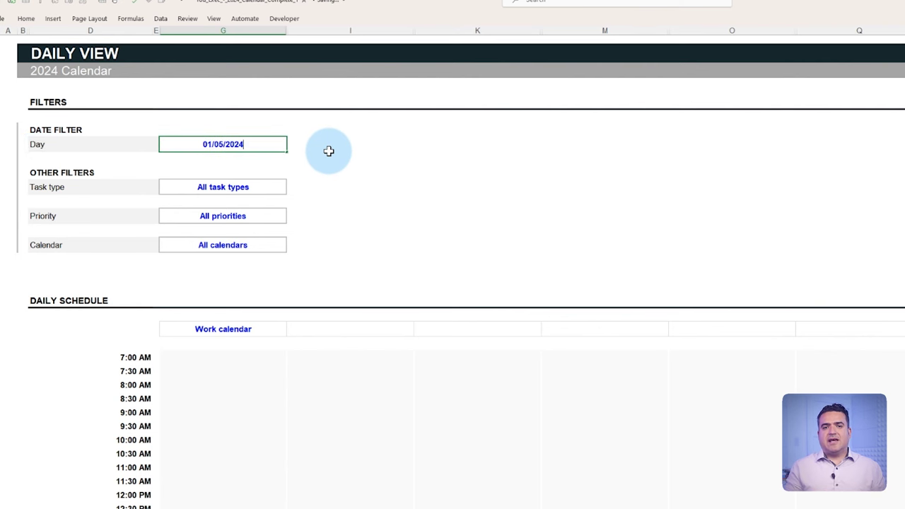
pyautogui.press('Return')
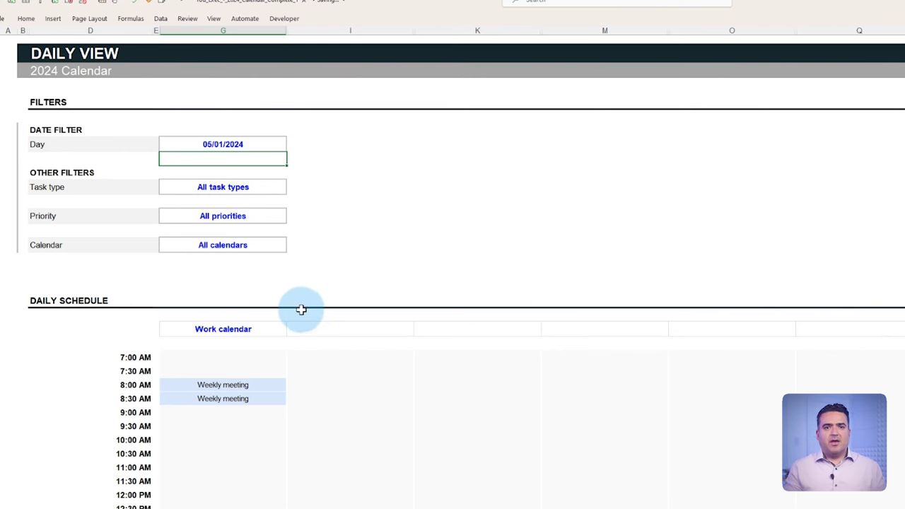
pyautogui.click(283, 144)
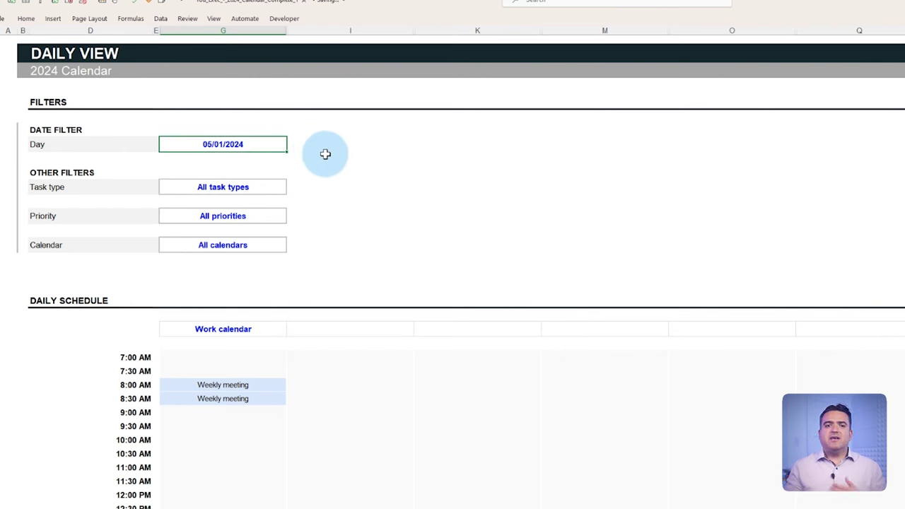
pyautogui.click(362, 194)
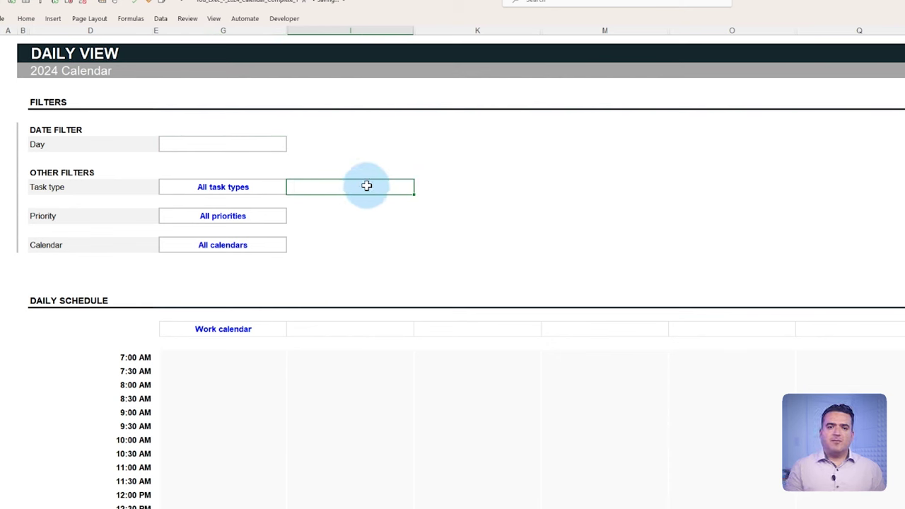
# Look over the Task type, Priority and Calendar filters, then set the Day filter to 01/01/2024
pyautogui.click(273, 183)
pyautogui.click(290, 190)
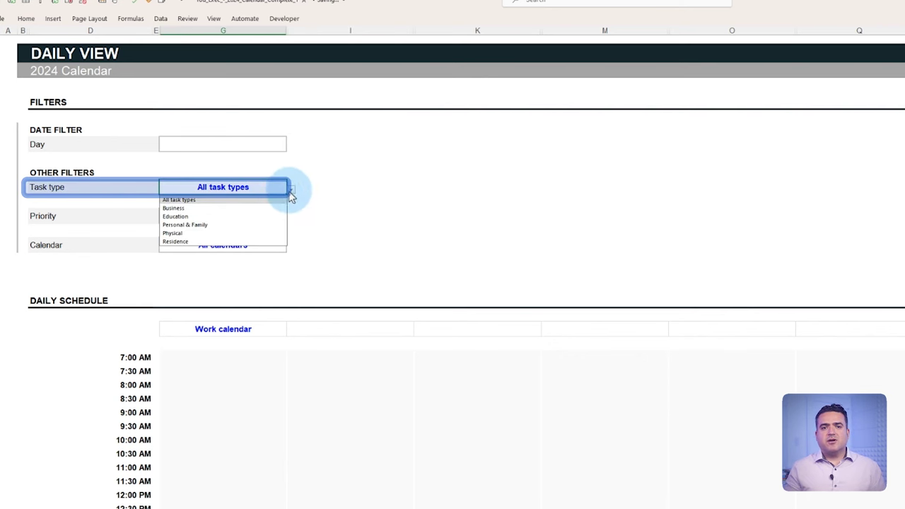
pyautogui.press('Escape')
pyautogui.click(272, 214)
pyautogui.click(290, 218)
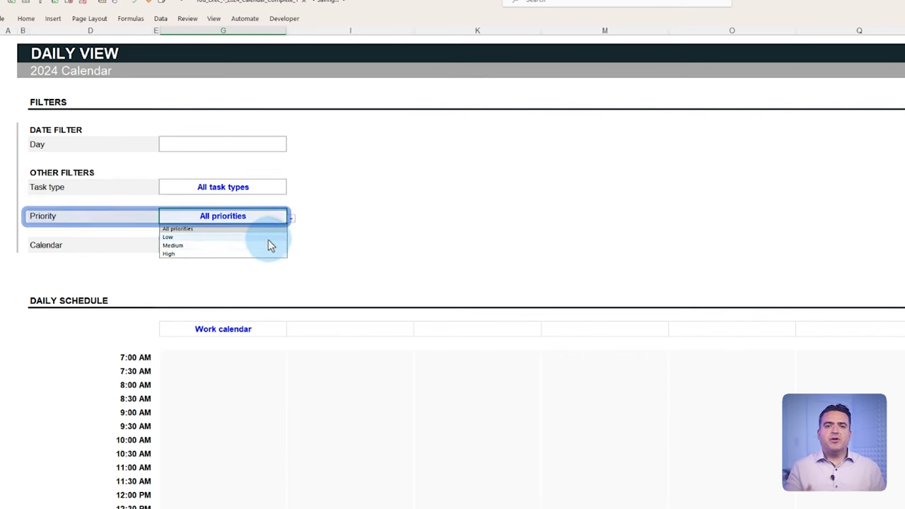
pyautogui.click(269, 245)
pyautogui.click(290, 248)
pyautogui.press('Escape')
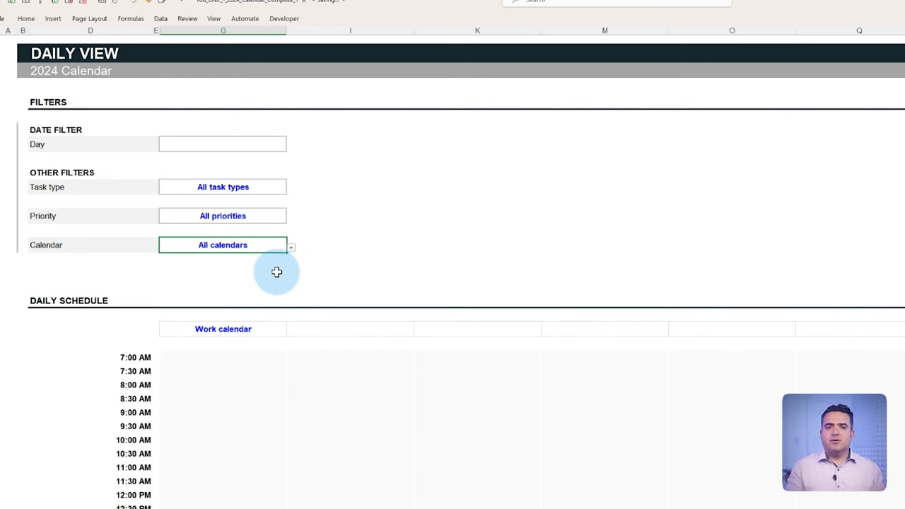
pyautogui.click(261, 145)
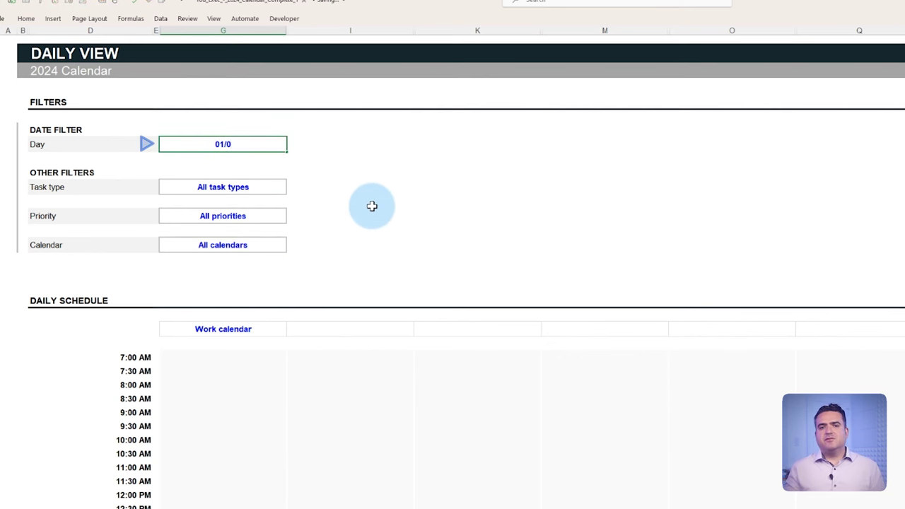
pyautogui.press('Return')
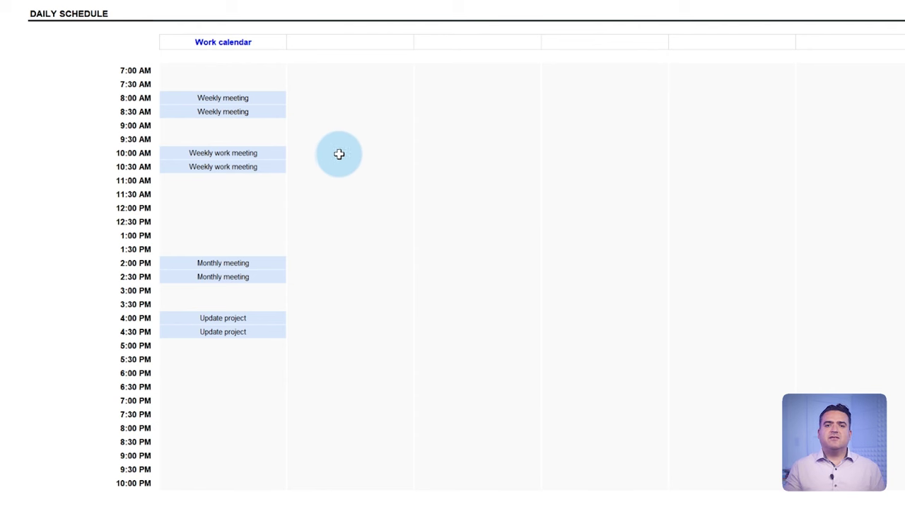
# Show Family calendar in the second schedule column and Personal calendar in the third
pyautogui.click(417, 45)
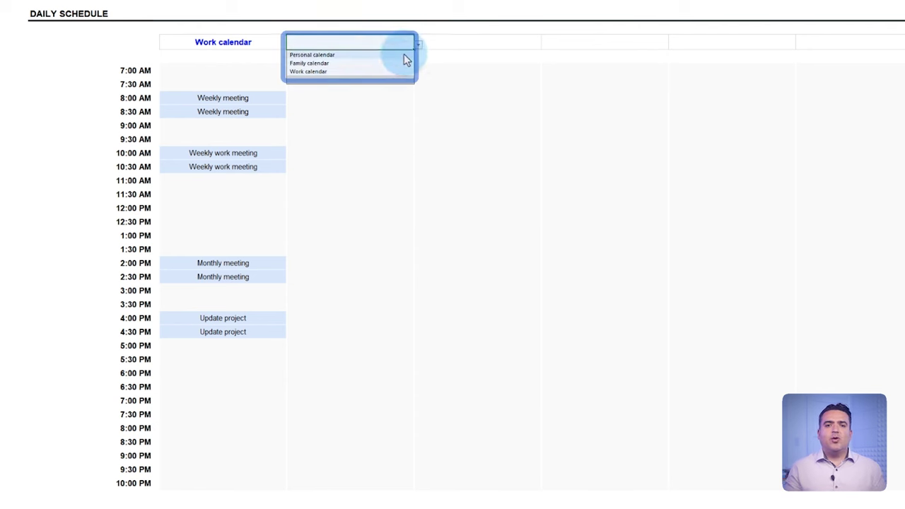
pyautogui.click(396, 64)
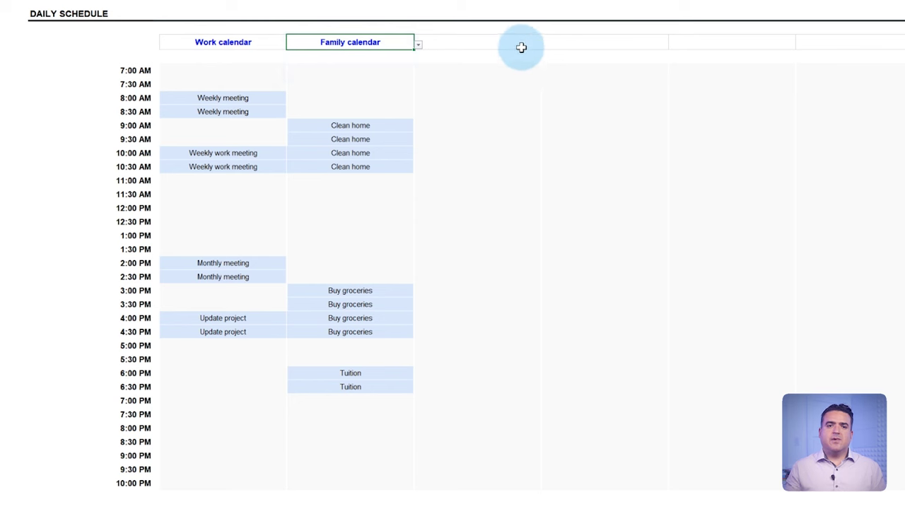
pyautogui.click(544, 44)
pyautogui.click(524, 56)
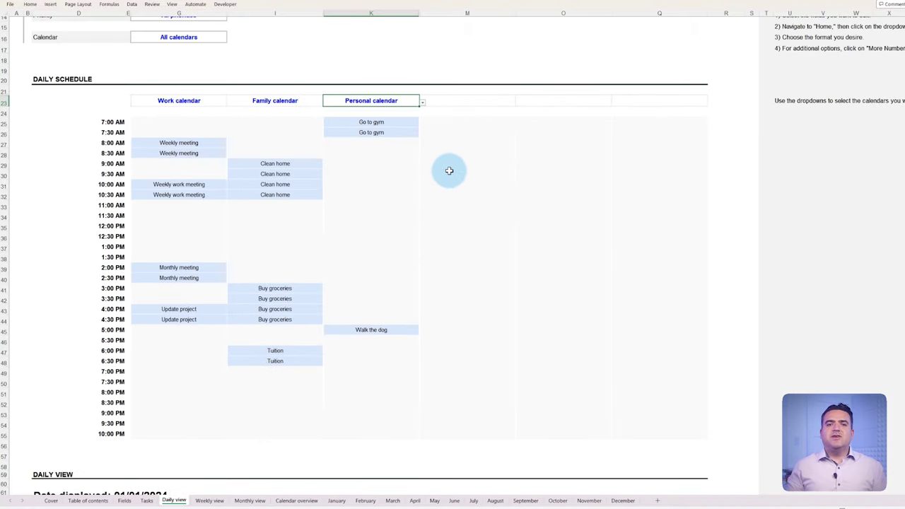
pyautogui.click(125, 500)
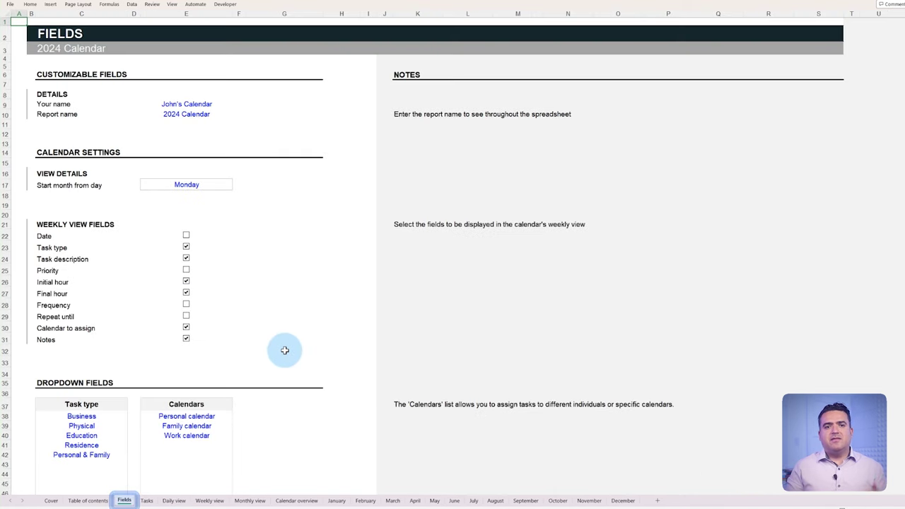
# Type 'Bills calendar' in the empty cell under the Calendars list
pyautogui.scroll(-4, 284, 341)
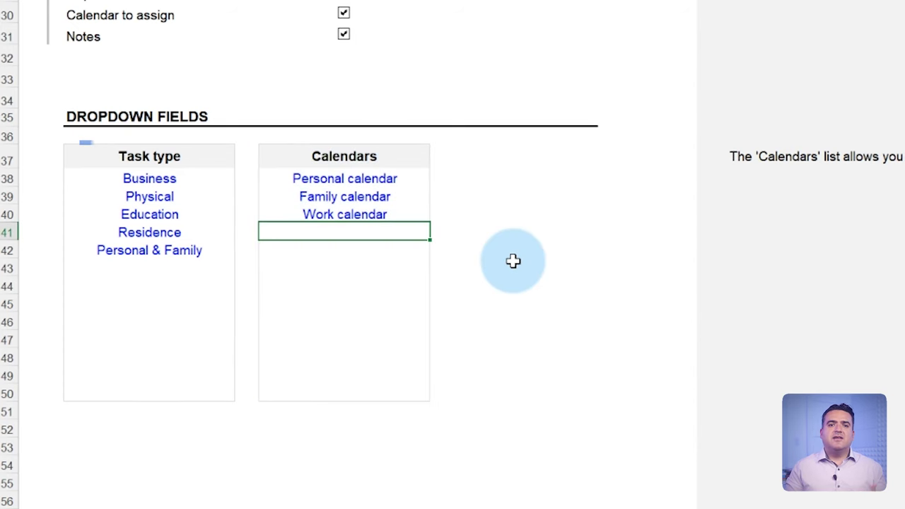
pyautogui.write('Bills calendar')
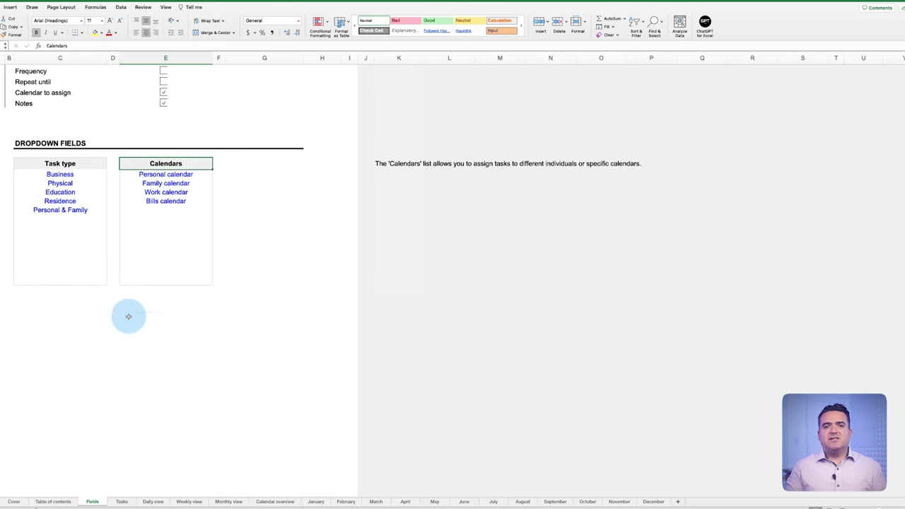
pyautogui.click(121, 502)
# On the Tasks sheet, change a task's type and assign a task to Bills calendar
pyautogui.click(196, 181)
pyautogui.click(231, 181)
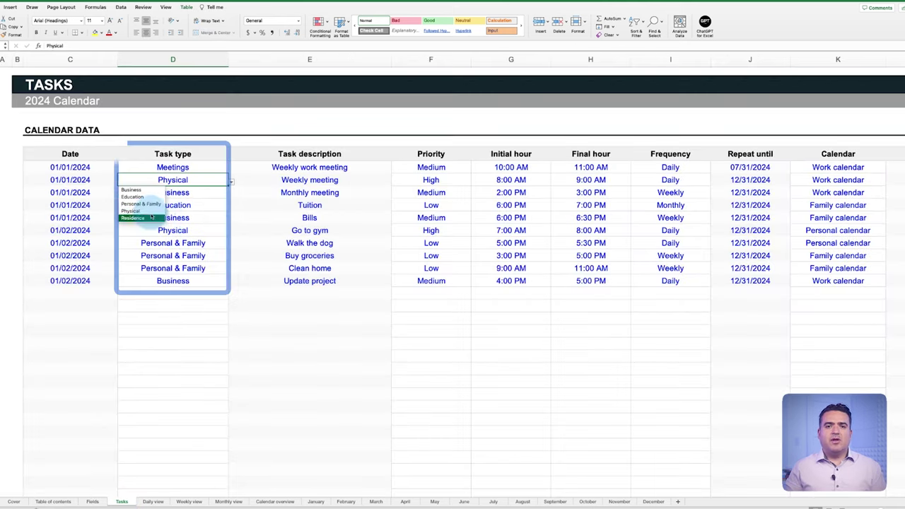
pyautogui.click(141, 204)
pyautogui.click(213, 231)
pyautogui.click(230, 232)
pyautogui.click(849, 179)
pyautogui.click(888, 180)
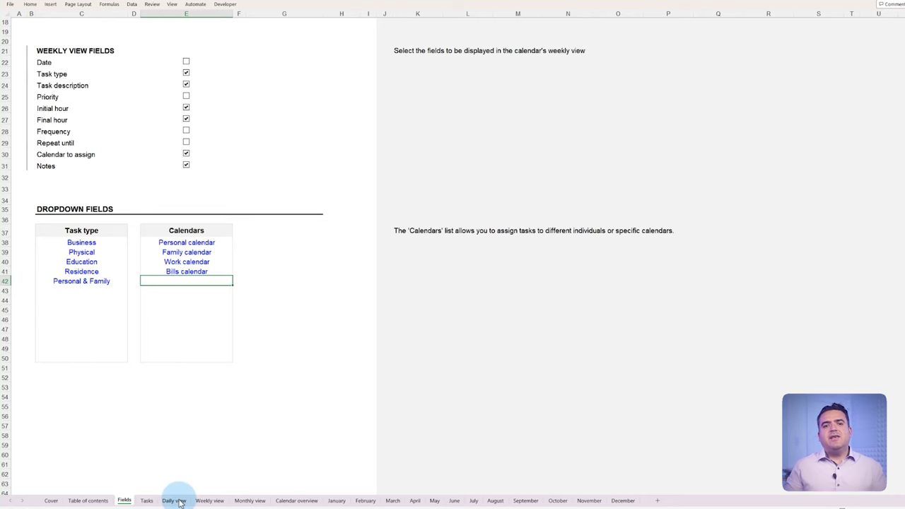
pyautogui.click(177, 501)
# Try Calendar in the daily list's Task type column, then switch it back to Task type
pyautogui.scroll(-12, 214, 442)
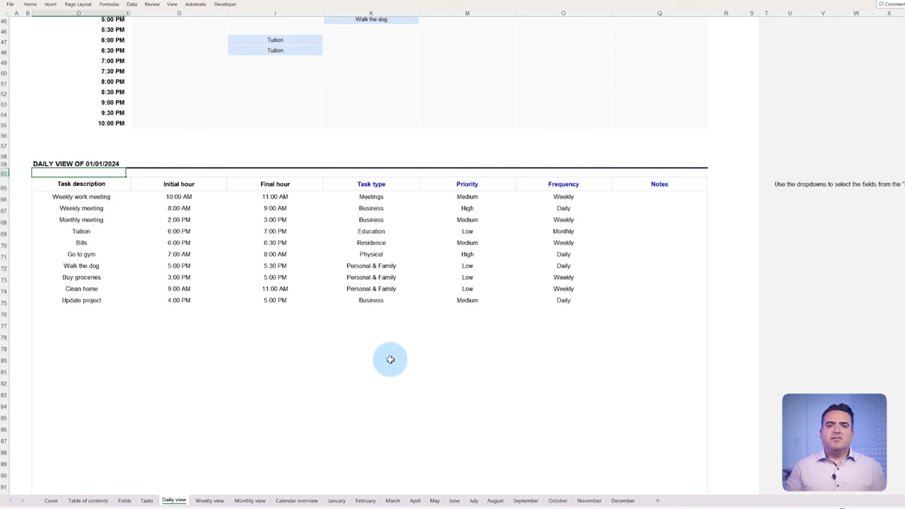
pyautogui.click(409, 185)
pyautogui.click(422, 187)
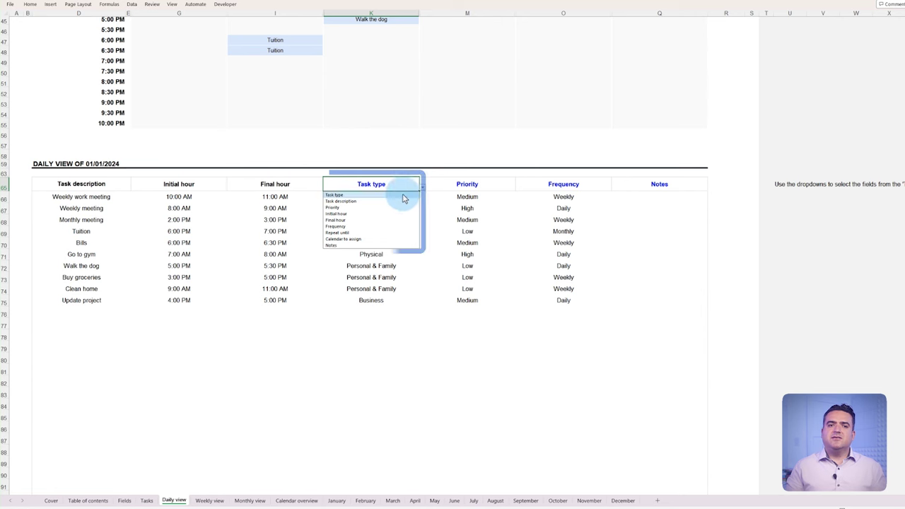
pyautogui.click(400, 239)
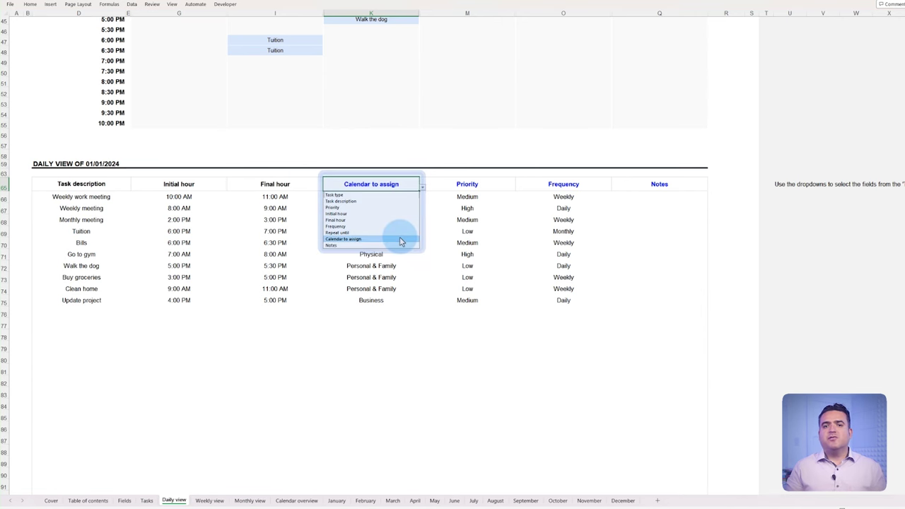
pyautogui.click(423, 187)
pyautogui.click(406, 195)
# Change the Frequency column heading to Priority, after briefly trying Repeat until
pyautogui.click(588, 182)
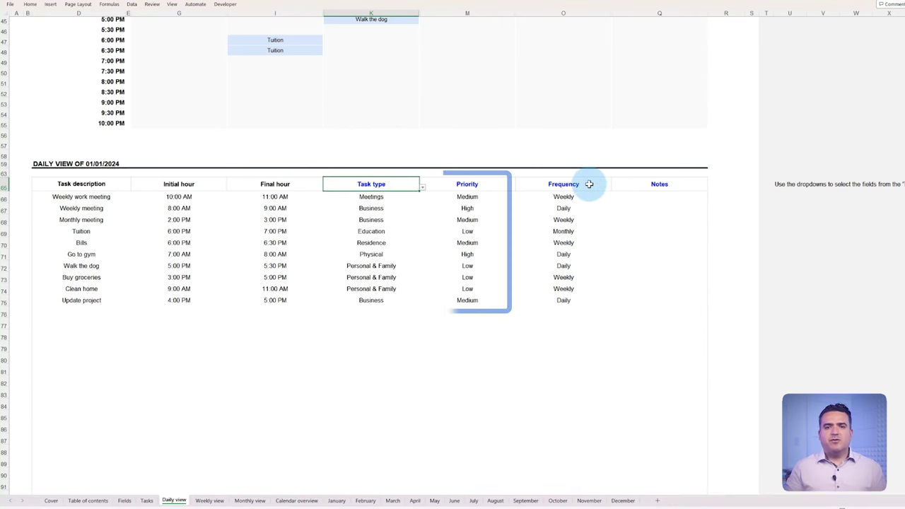
pyautogui.click(615, 188)
pyautogui.click(599, 232)
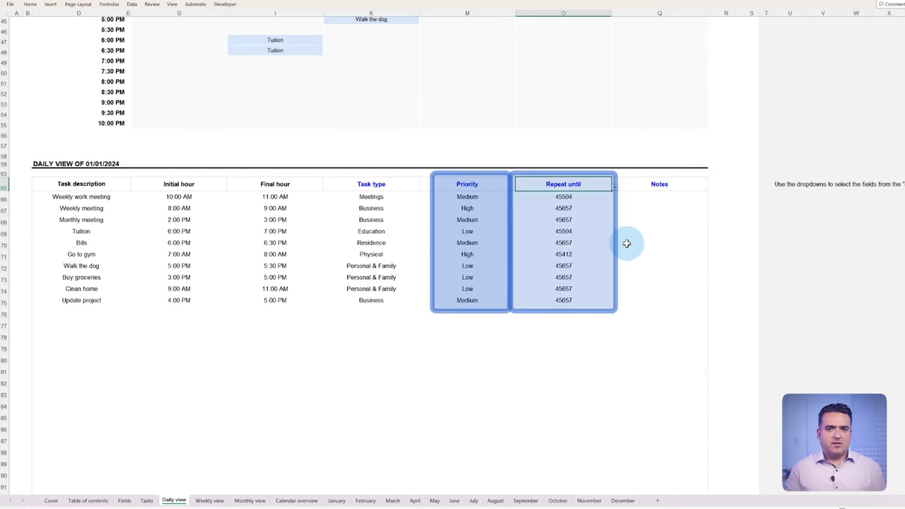
pyautogui.hotkey('ctrl', 'z')
pyautogui.click(615, 187)
pyautogui.click(590, 208)
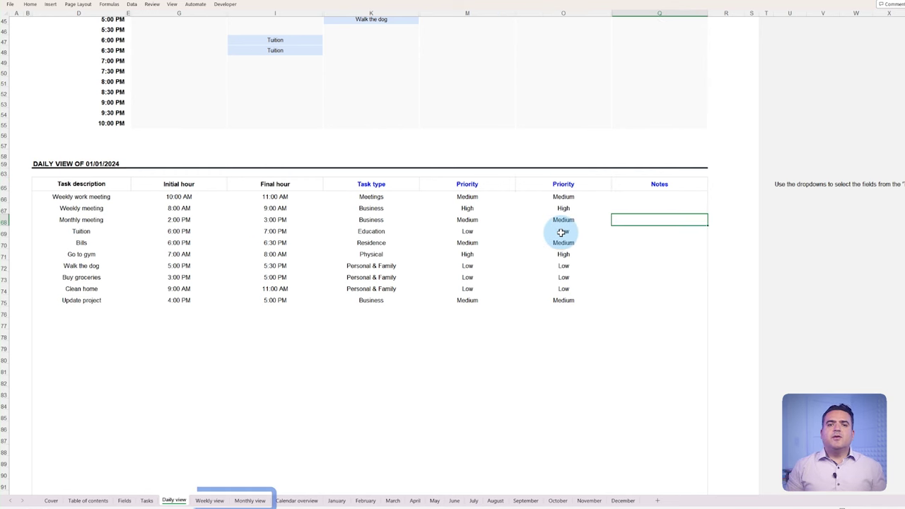
pyautogui.click(210, 500)
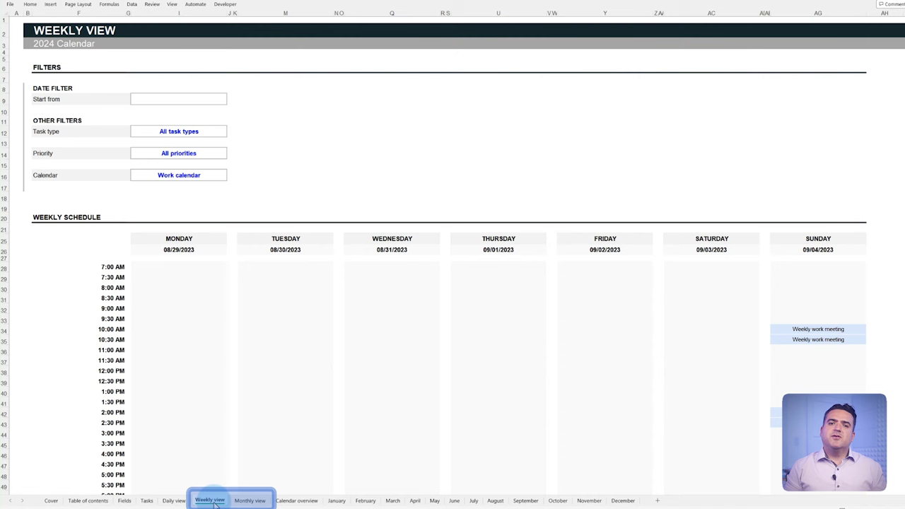
# Set the Weekly view's Start from date to 01/01/2024
pyautogui.click(250, 501)
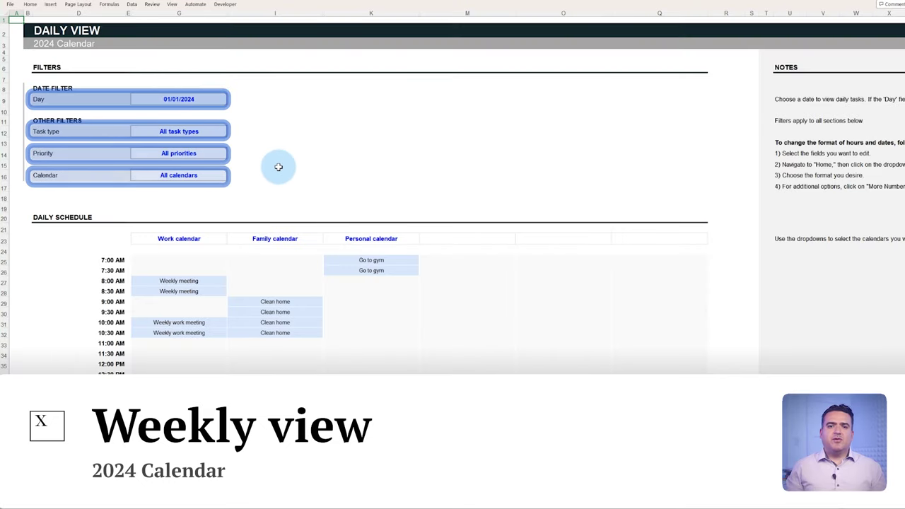
pyautogui.click(210, 501)
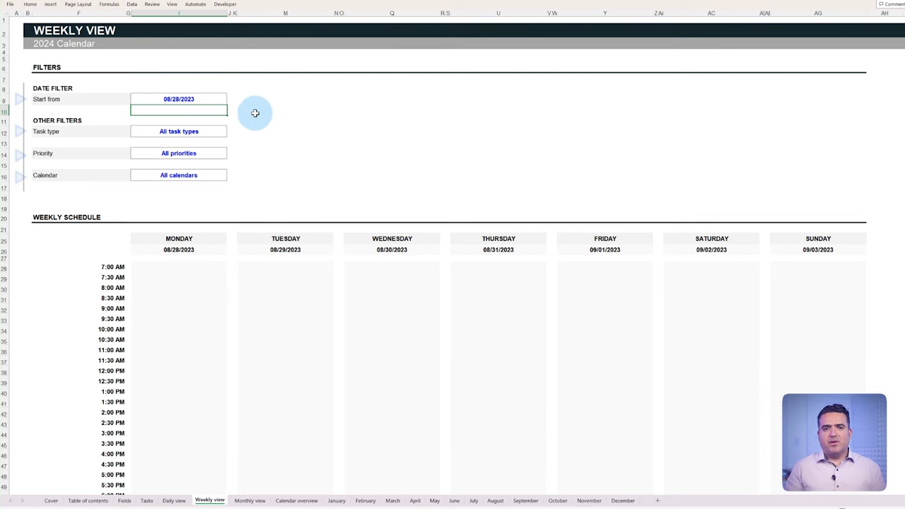
pyautogui.press('Up')
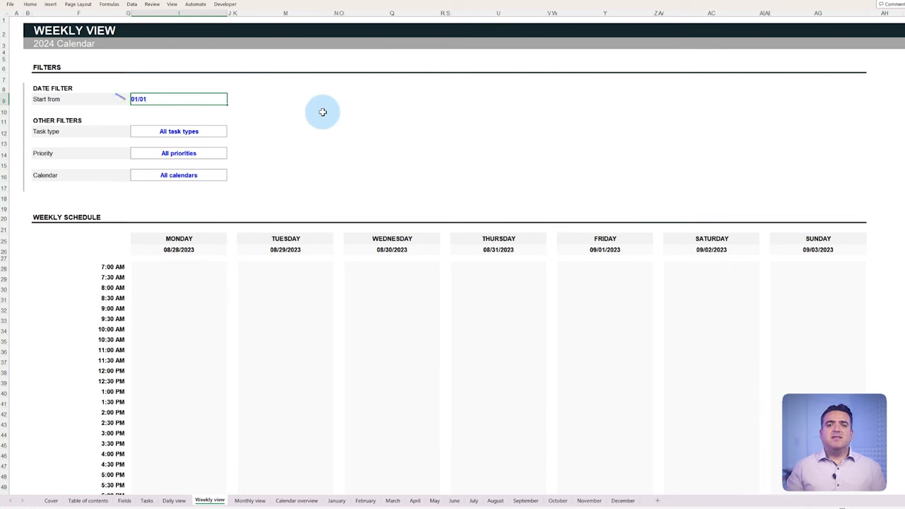
pyautogui.write('1/1/2024')
pyautogui.press('Return')
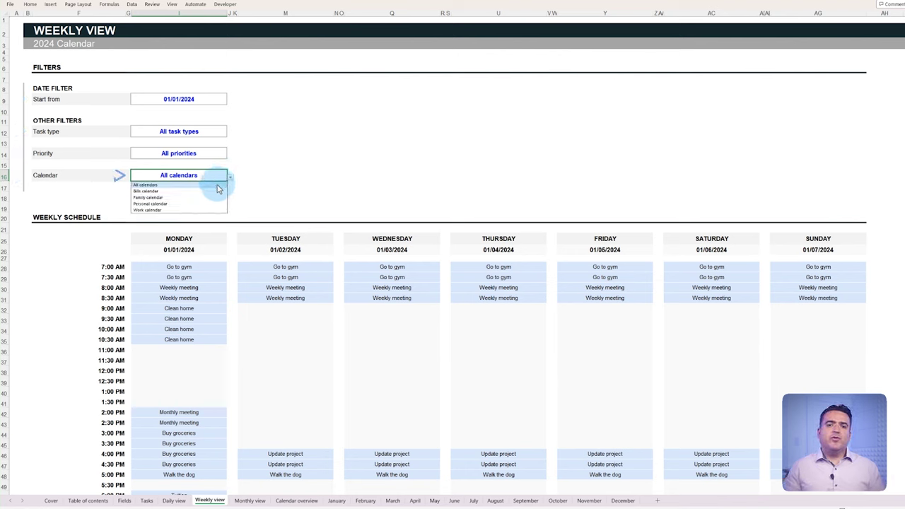
# Try a single-calendar filter, then set the Calendar filter back to All calendars
pyautogui.click(210, 211)
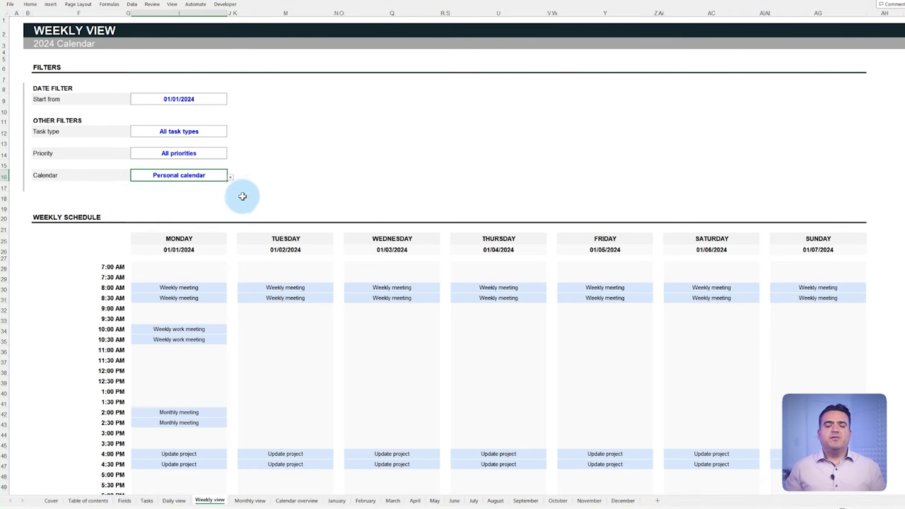
pyautogui.click(228, 135)
pyautogui.click(220, 157)
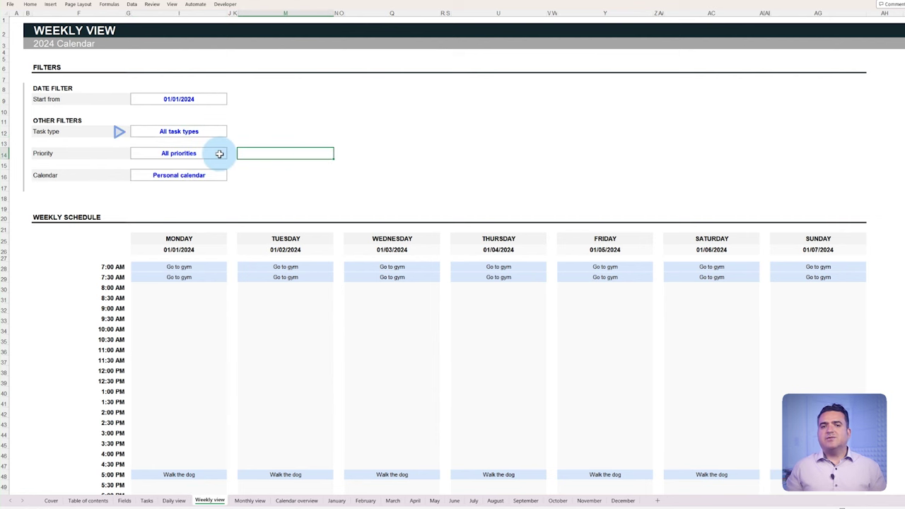
pyautogui.click(219, 153)
pyautogui.click(230, 155)
pyautogui.click(233, 175)
pyautogui.click(233, 175)
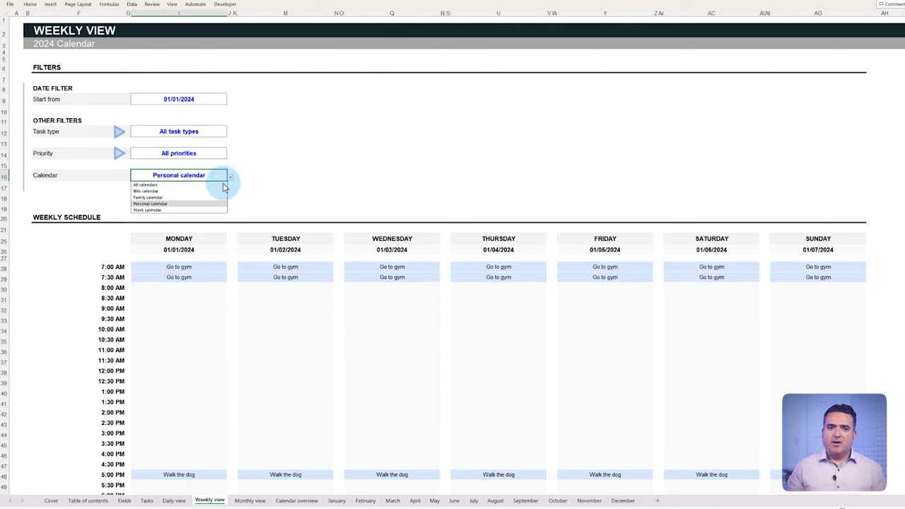
pyautogui.click(162, 185)
pyautogui.scroll(-15, 227, 191)
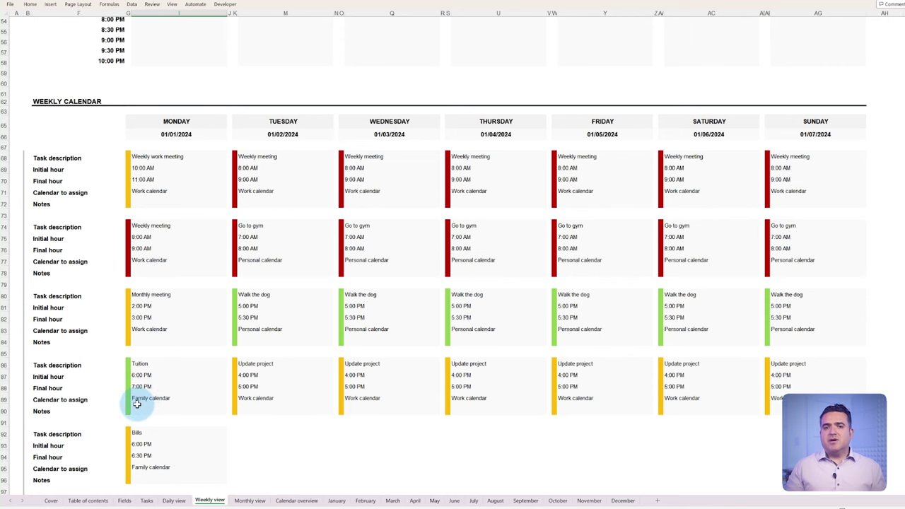
# After reviewing the colour-coded weekly calendar, return to the Fields sheet
pyautogui.click(123, 500)
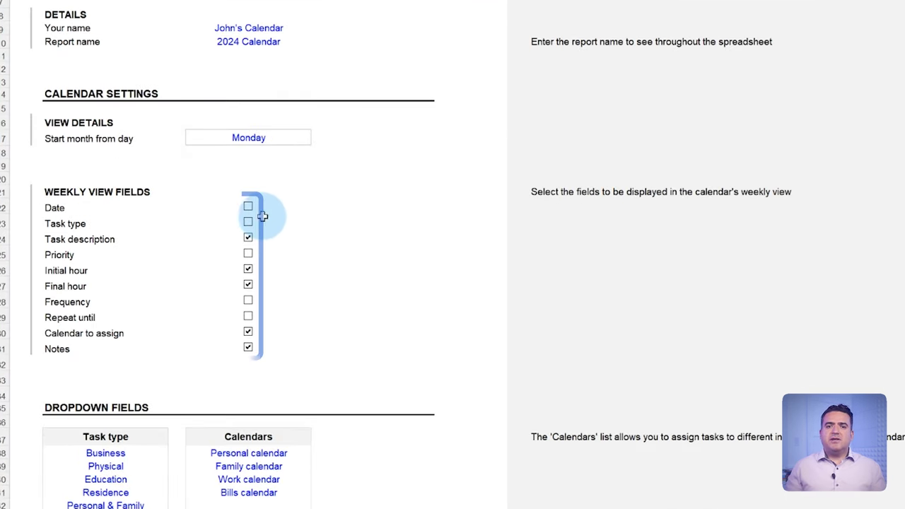
# In Weekly View Fields, keep Date and Task type checked and uncheck Task description
pyautogui.click(248, 207)
pyautogui.click(248, 221)
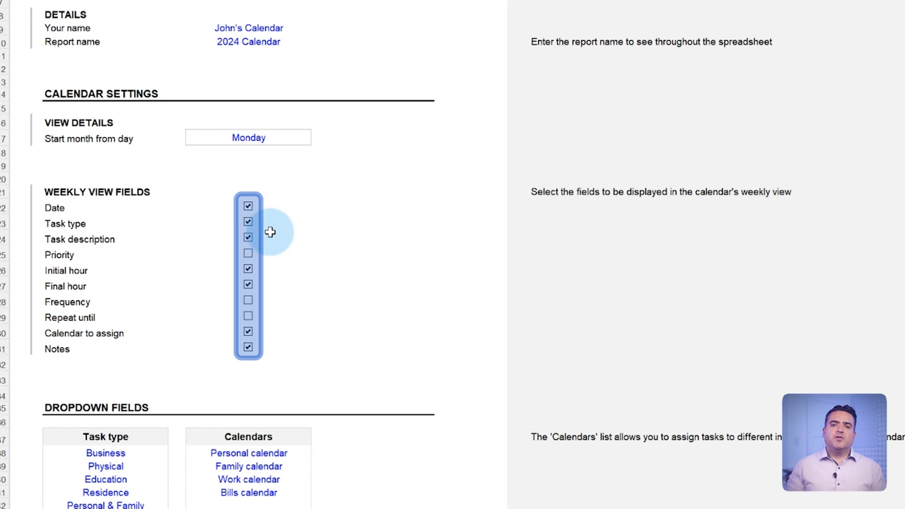
pyautogui.click(249, 238)
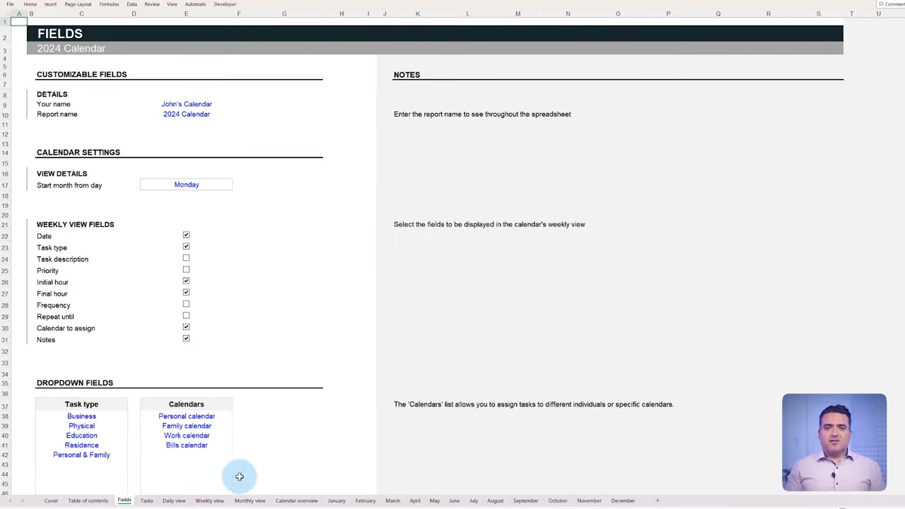
pyautogui.click(219, 504)
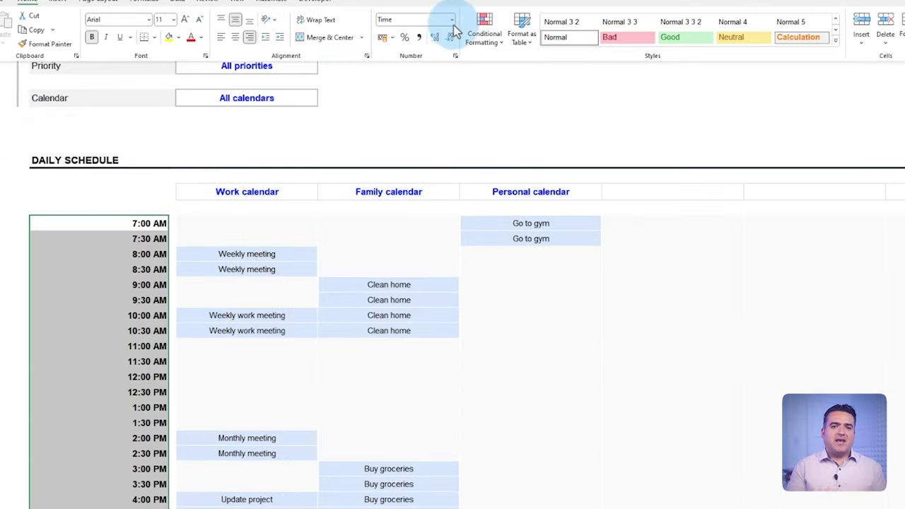
# Pick a new fill colour for the task highlight rule and confirm the formatting dialogs
pyautogui.click(453, 20)
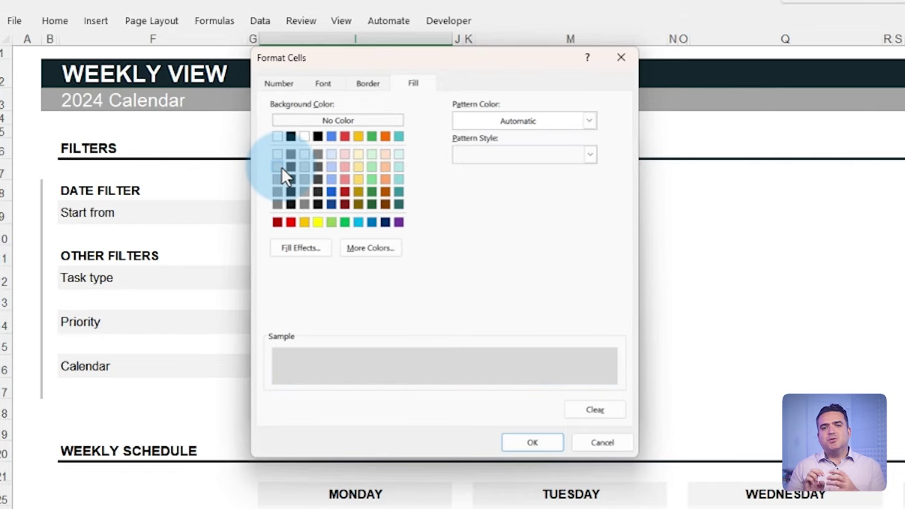
pyautogui.click(534, 444)
pyautogui.click(533, 403)
pyautogui.click(289, 179)
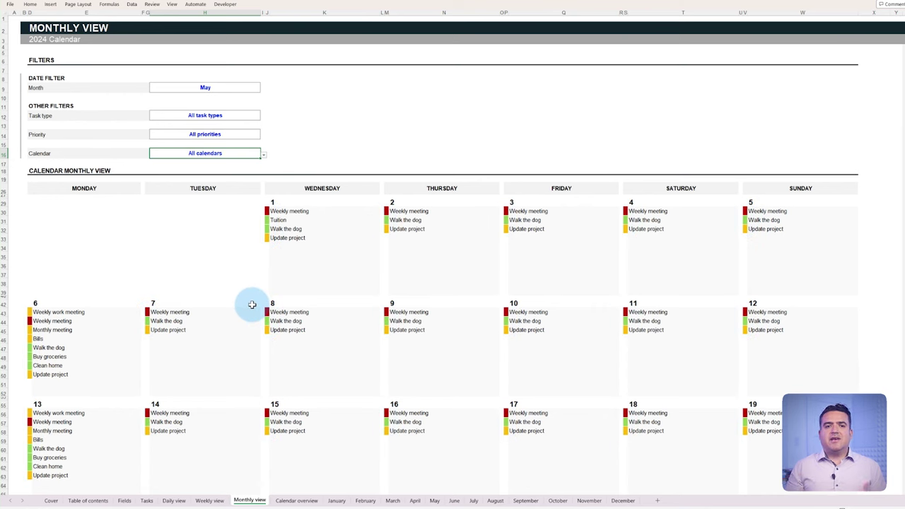
# Set the Monthly view's Month filter to January and its Calendar filter to Work calendar
pyautogui.click(260, 94)
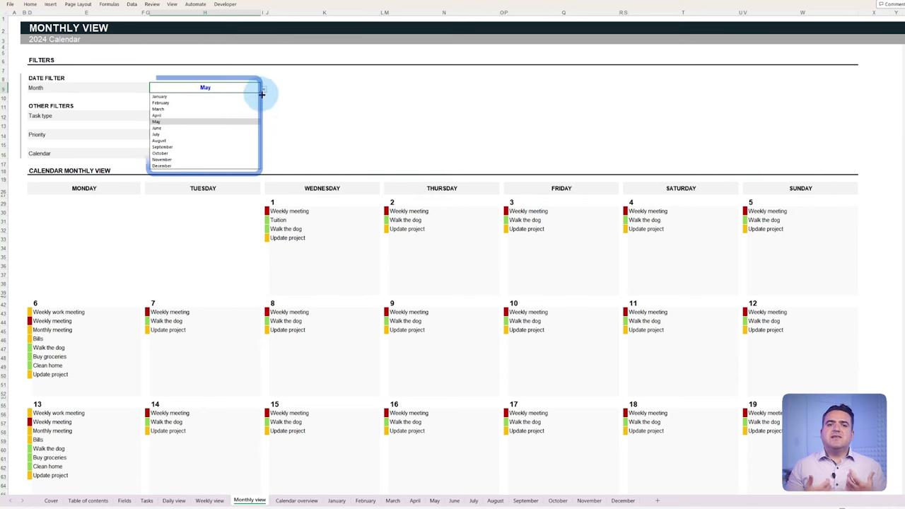
pyautogui.click(258, 97)
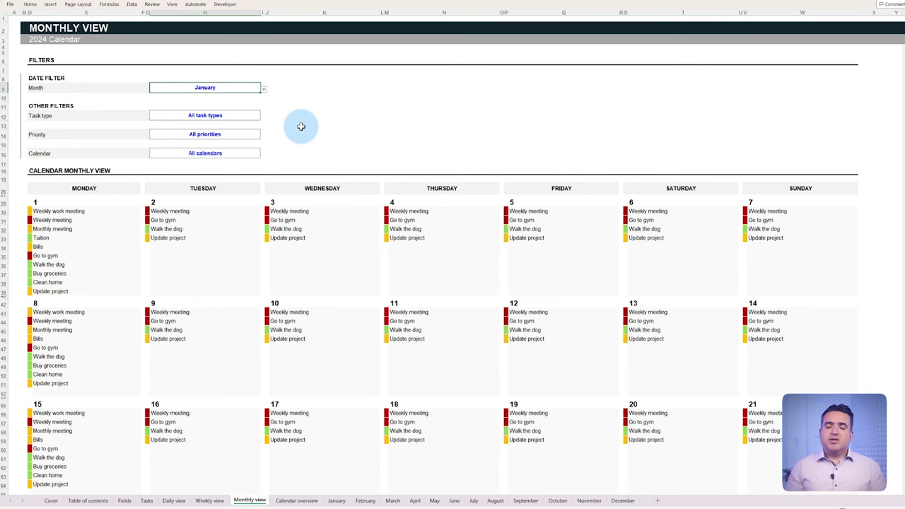
pyautogui.click(259, 116)
pyautogui.click(263, 116)
pyautogui.click(263, 134)
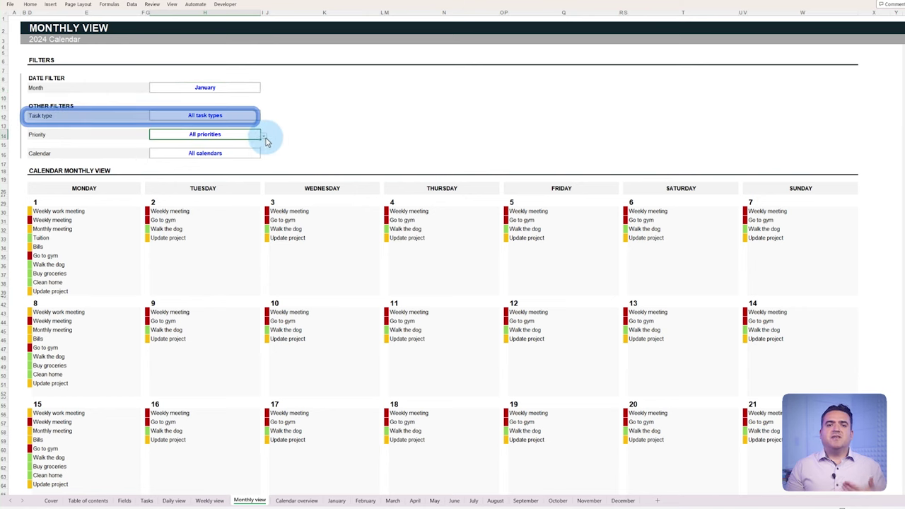
pyautogui.click(263, 135)
pyautogui.press('Escape')
pyautogui.click(262, 155)
pyautogui.click(263, 156)
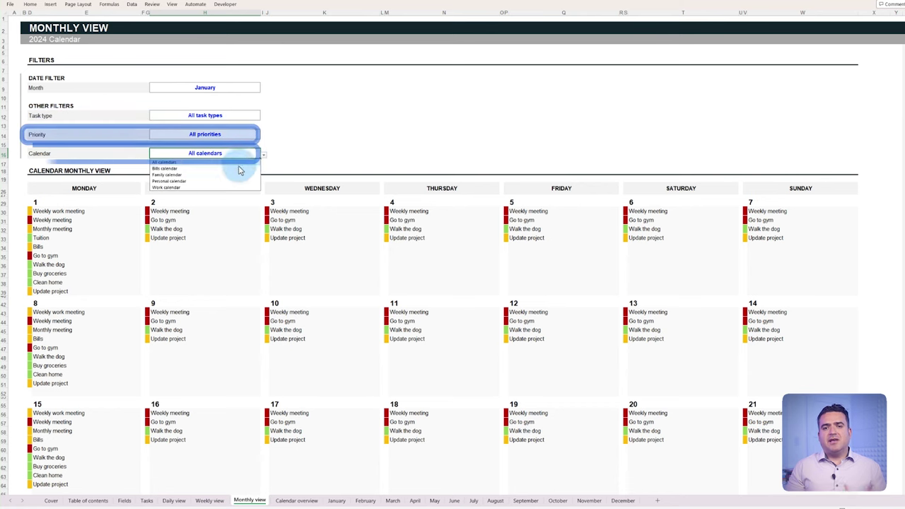
pyautogui.click(238, 190)
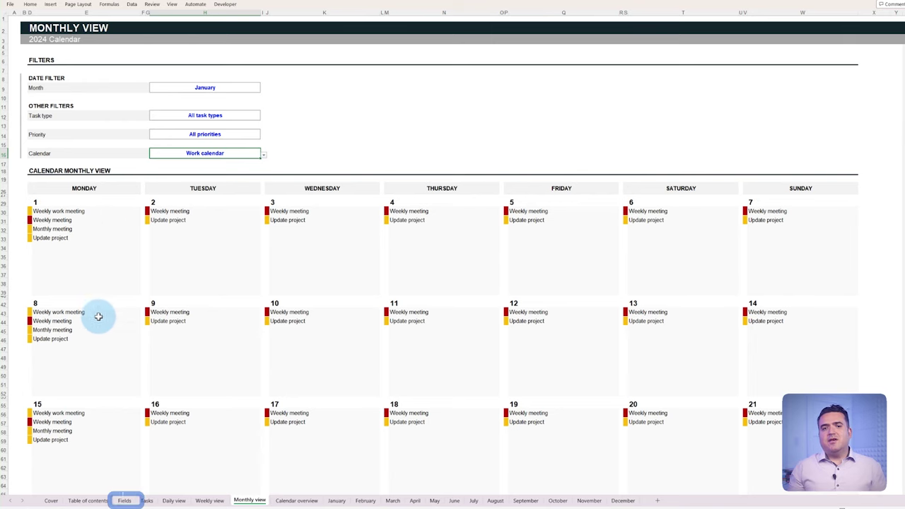
pyautogui.click(125, 500)
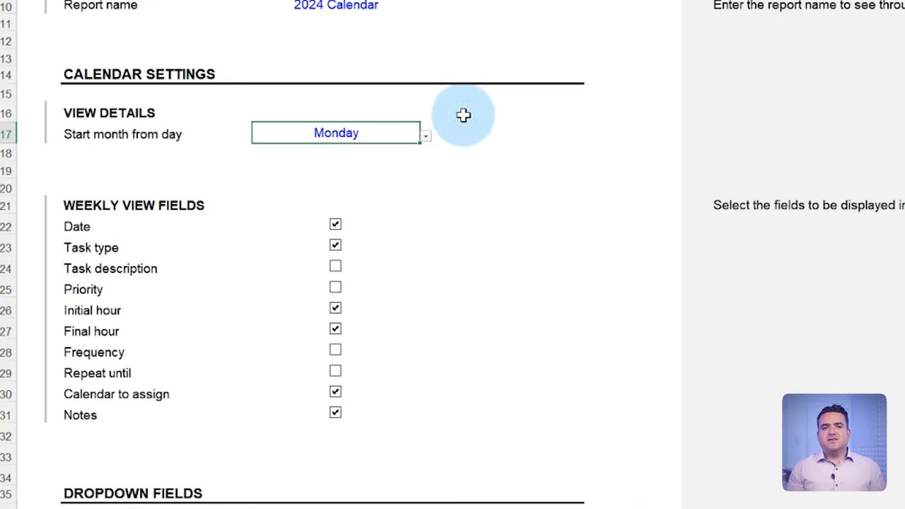
# Change 'Start month from day' to Sunday on the Fields sheet
pyautogui.click(425, 136)
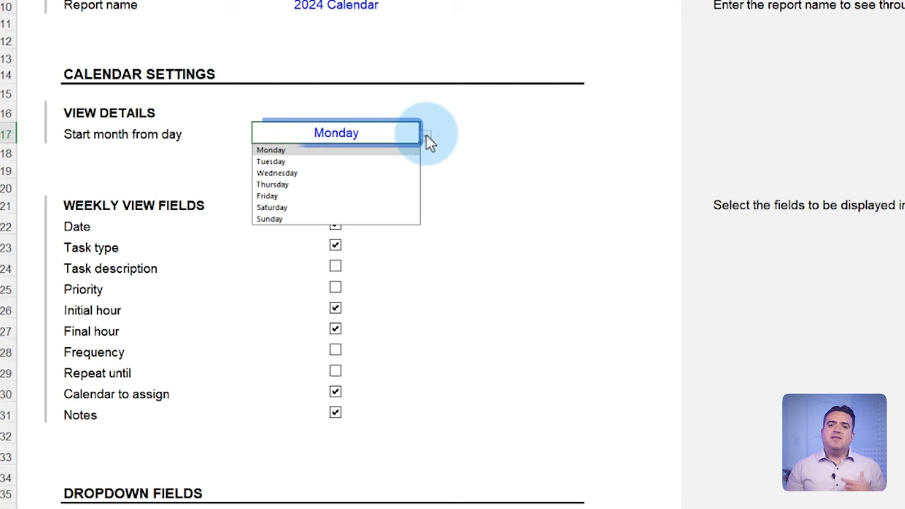
pyautogui.click(365, 219)
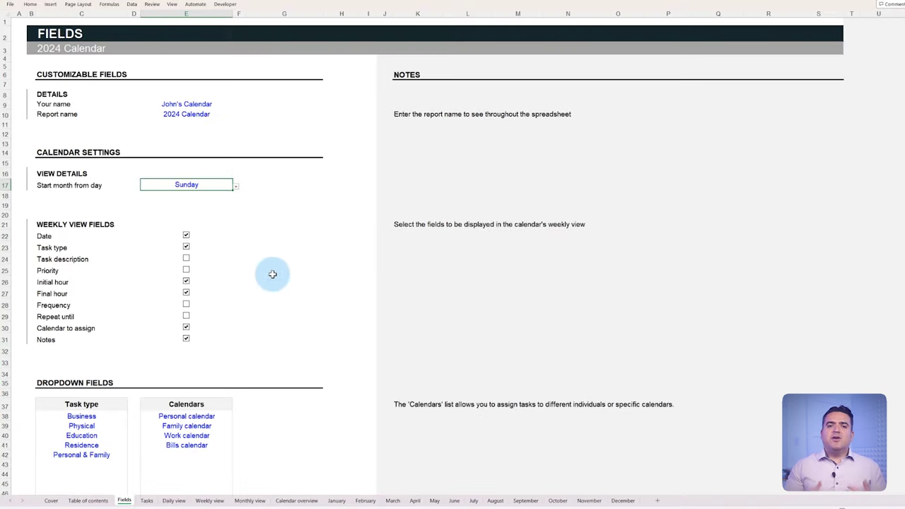
pyautogui.click(263, 503)
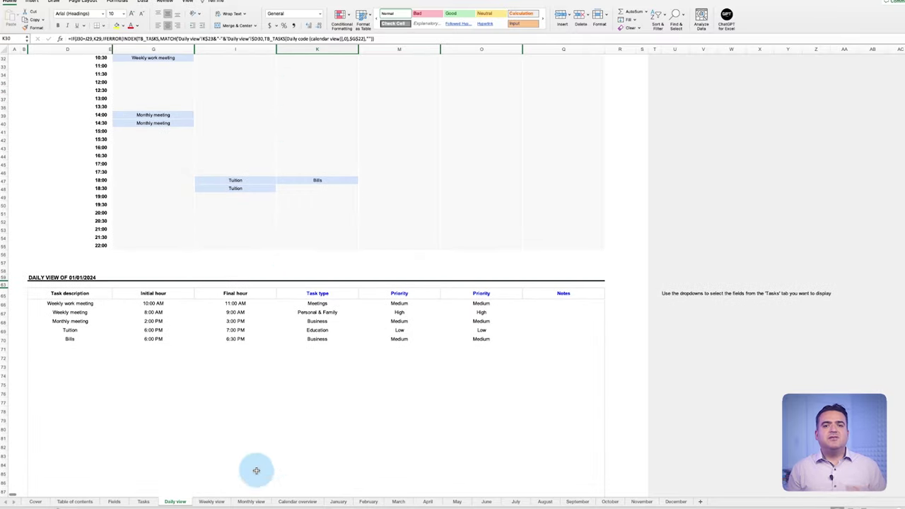
# Look through the Weekly view and Monthly view sheets
pyautogui.click(211, 501)
pyautogui.scroll(-15, 293, 375)
pyautogui.scroll(-5, 301, 363)
pyautogui.click(251, 502)
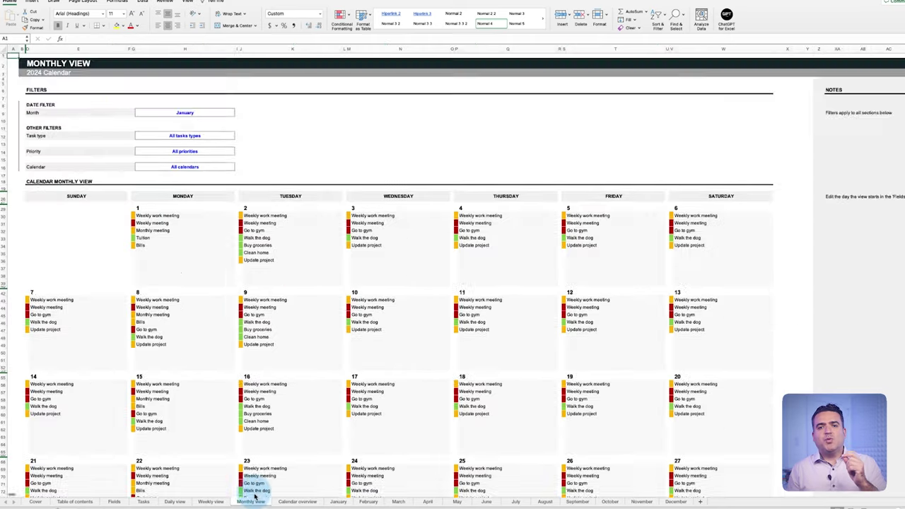
pyautogui.scroll(-10, 256, 338)
# Switch to the Tasks sheet listing each task's calendar data
pyautogui.click(143, 501)
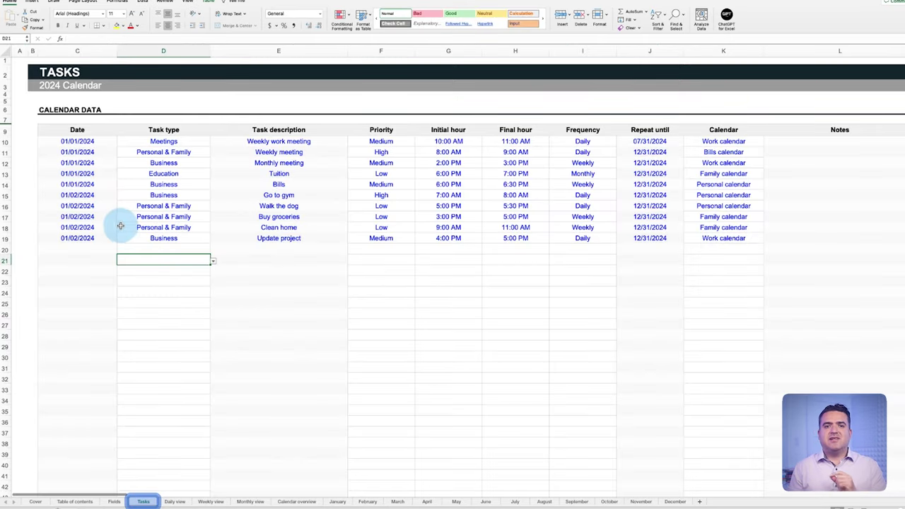
pyautogui.click(448, 302)
pyautogui.click(572, 290)
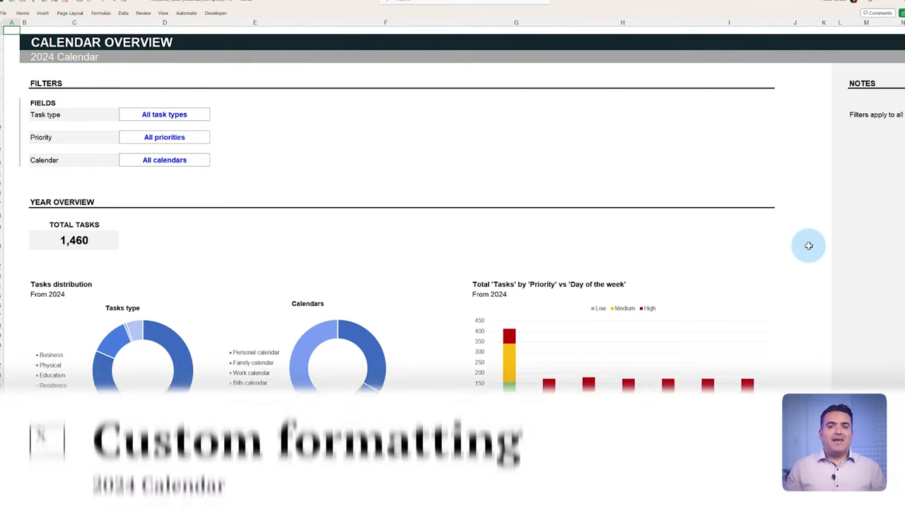
# Select the schedule's 7:00 AM to 10:00 PM time cells
pyautogui.scroll(-4, 808, 246)
pyautogui.scroll(-5, 820, 253)
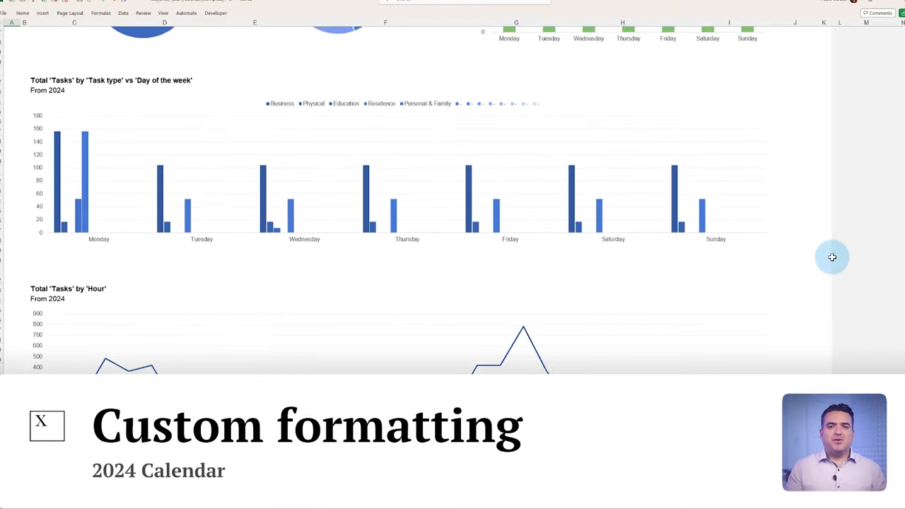
pyautogui.scroll(1, 832, 257)
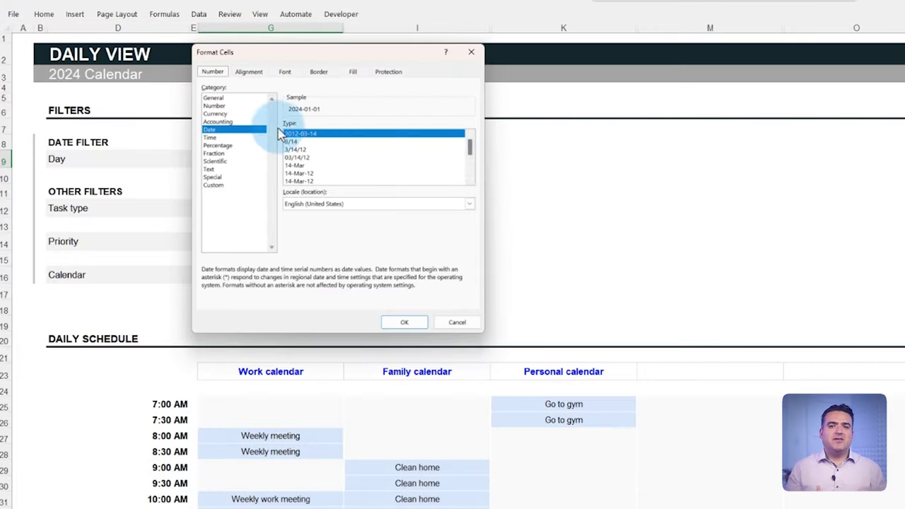
pyautogui.scroll(-3, 468, 178)
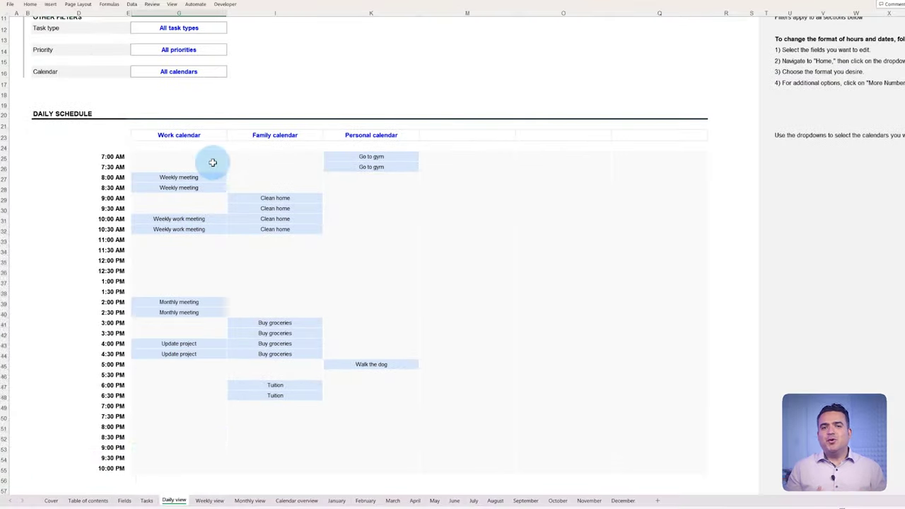
pyautogui.moveTo(78, 156); pyautogui.dragTo(78, 468)
# Confirm the chosen fill colour and the edited highlight rules
pyautogui.click(30, 4)
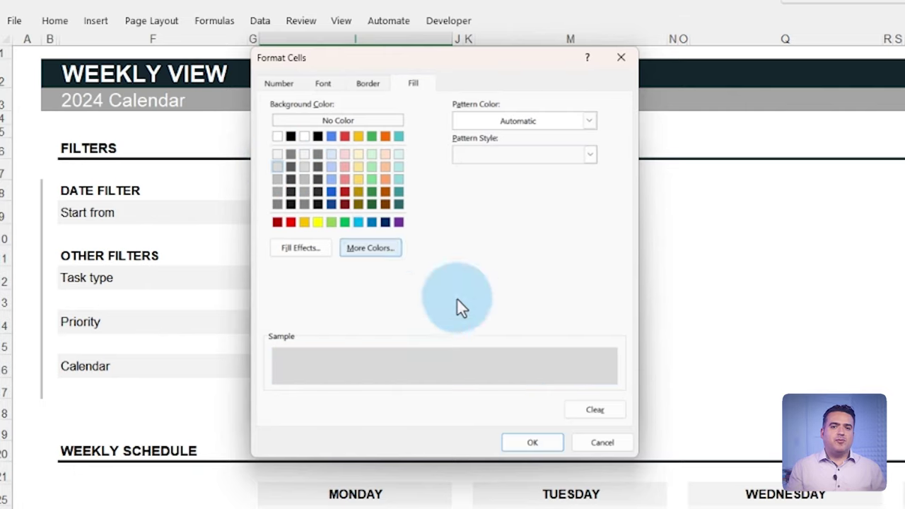
pyautogui.click(532, 441)
pyautogui.click(534, 401)
pyautogui.click(576, 374)
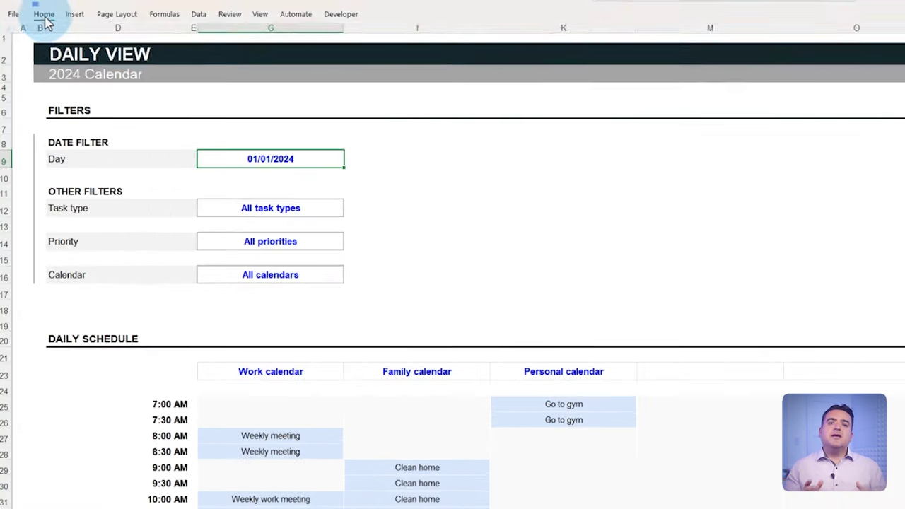
# Display the schedule's day as a 2024-01-01 date, leaving the full format settings unchanged
pyautogui.click(30, 5)
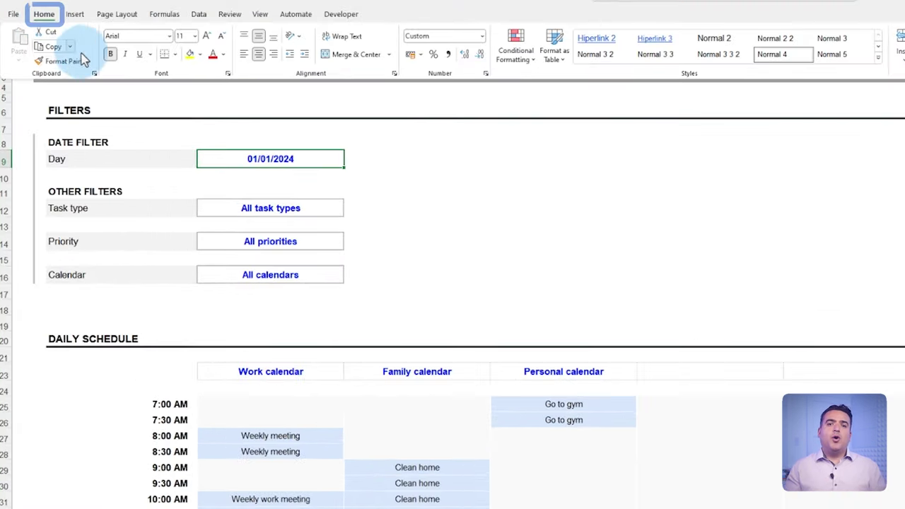
pyautogui.click(483, 39)
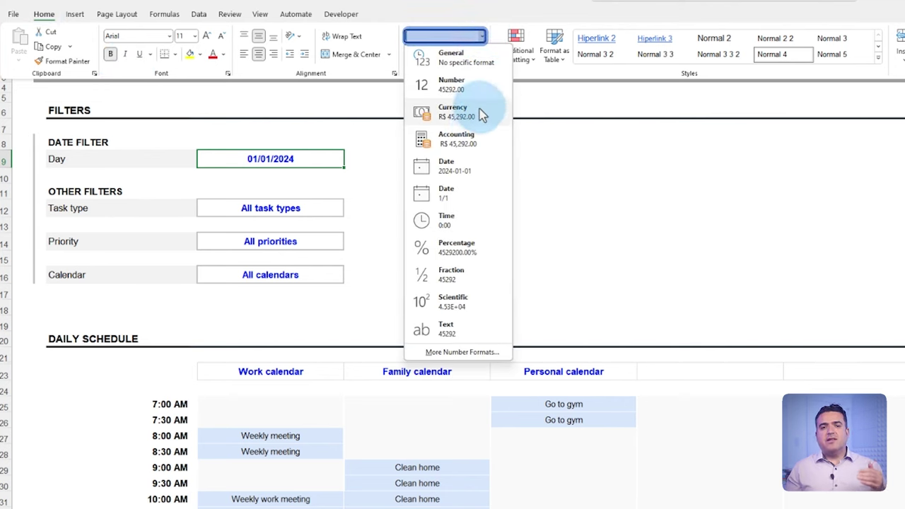
pyautogui.click(486, 177)
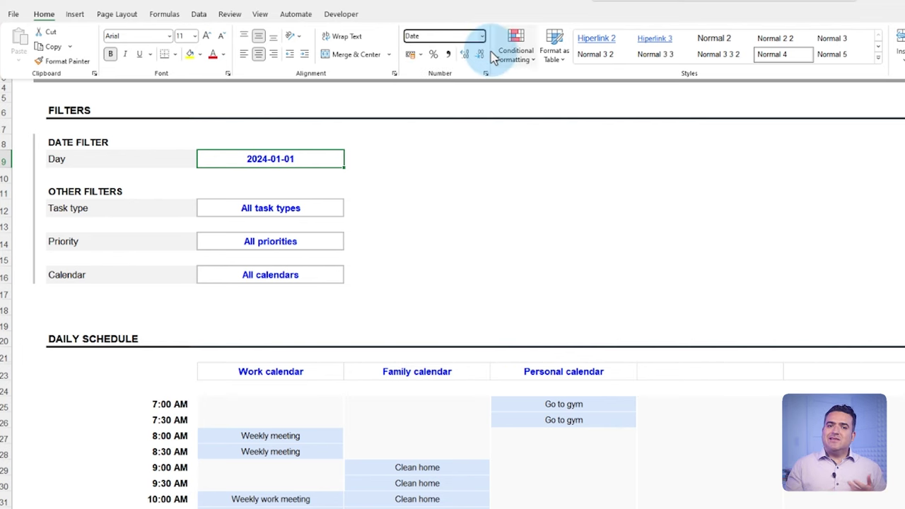
pyautogui.click(481, 36)
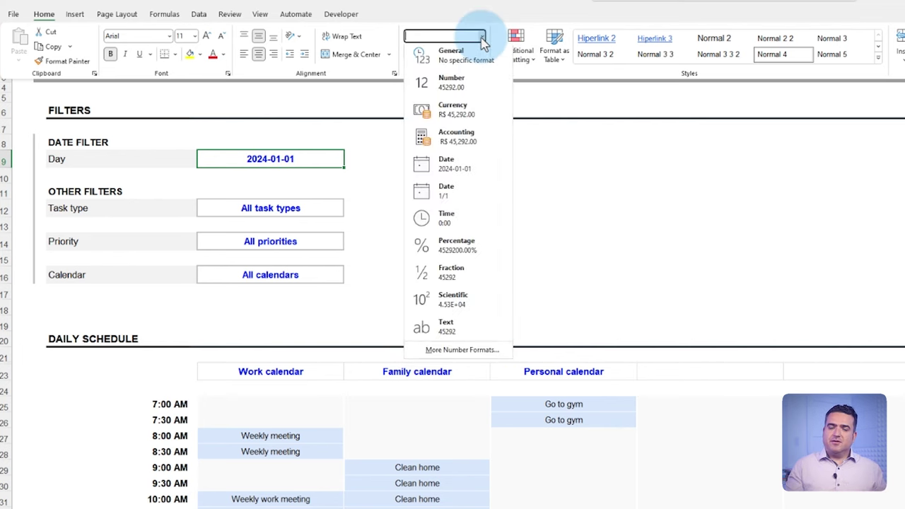
pyautogui.click(478, 365)
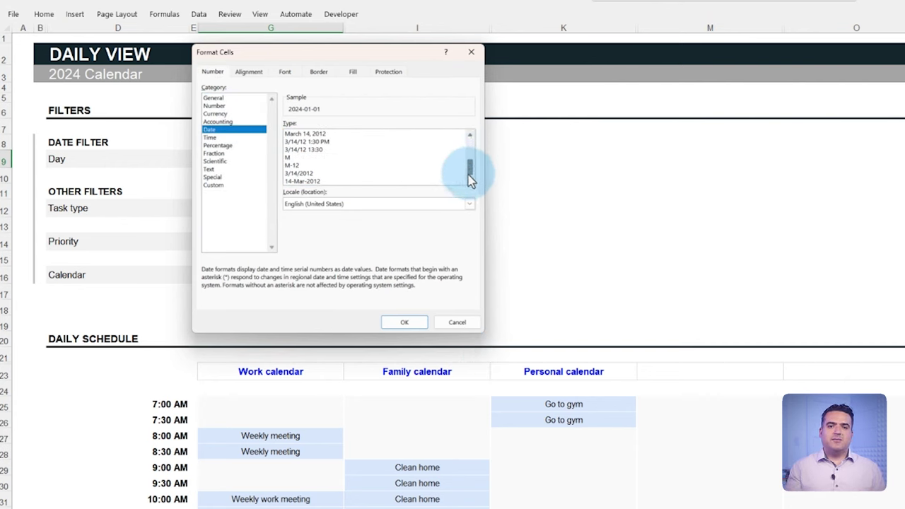
pyautogui.click(457, 323)
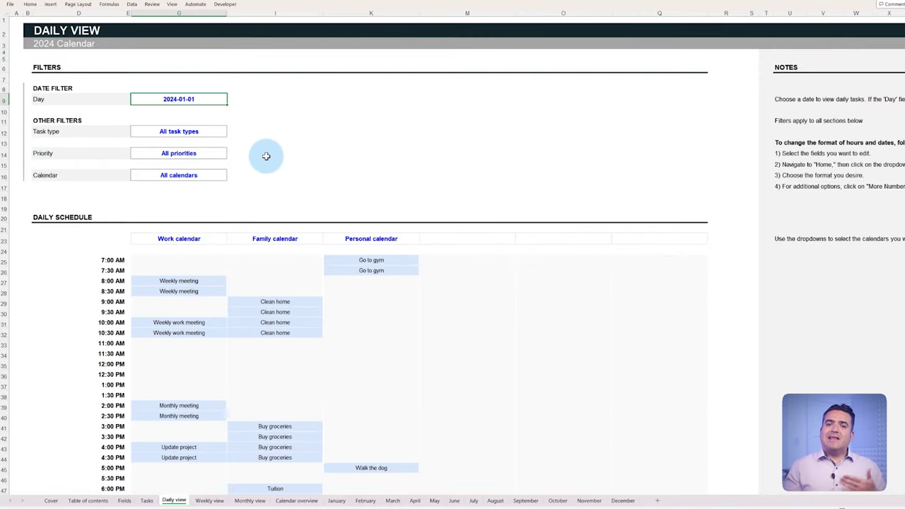
# Apply the 24-hour Time format to the hour column, 7:00 through 22:00
pyautogui.scroll(-3, 265, 156)
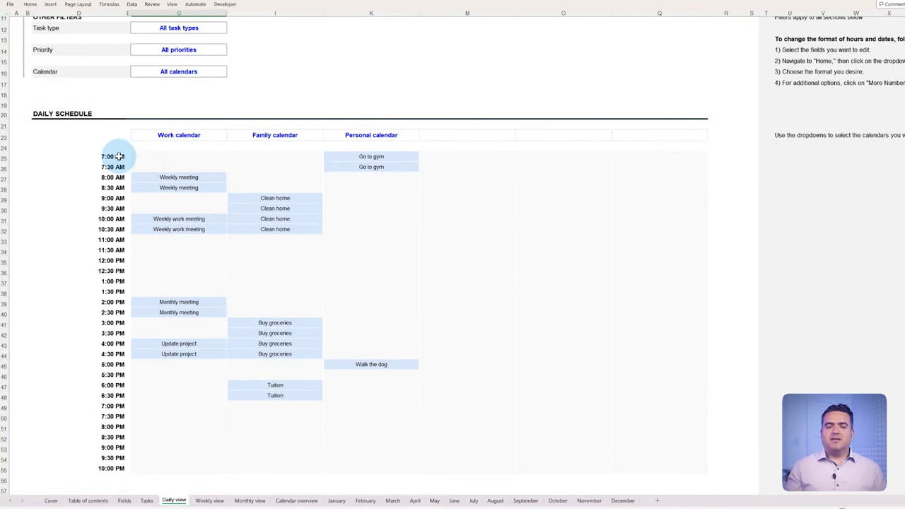
pyautogui.moveTo(115, 156); pyautogui.dragTo(126, 469)
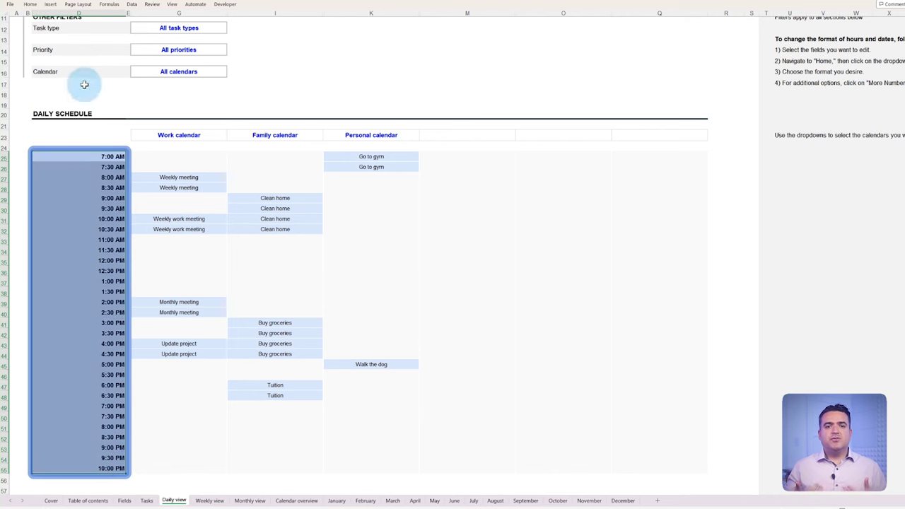
pyautogui.click(30, 4)
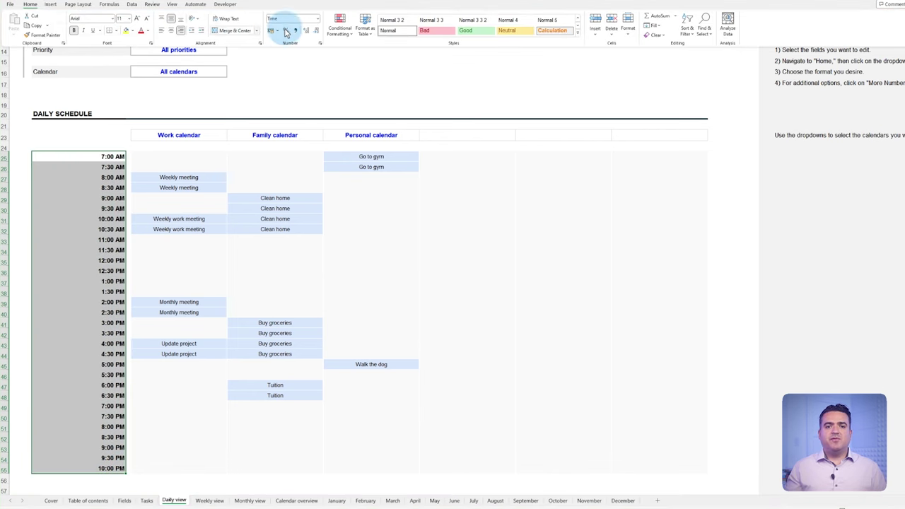
pyautogui.click(319, 20)
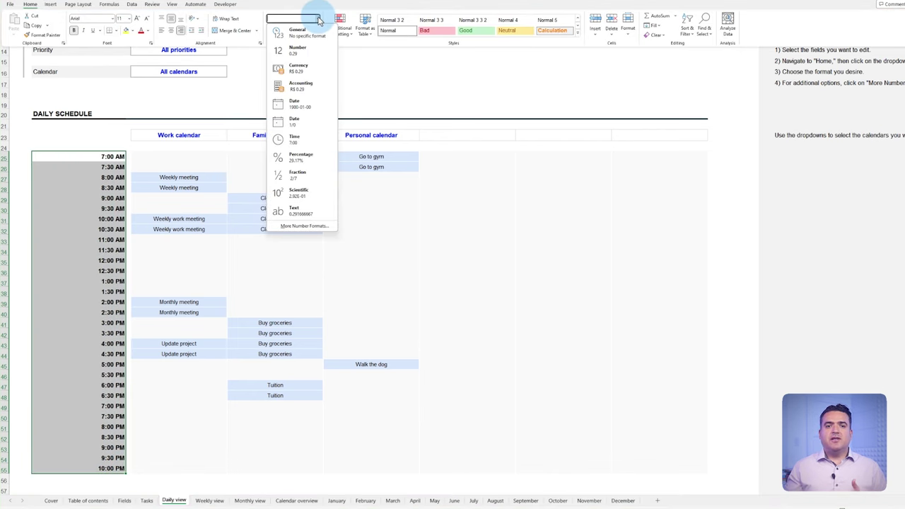
pyautogui.click(304, 141)
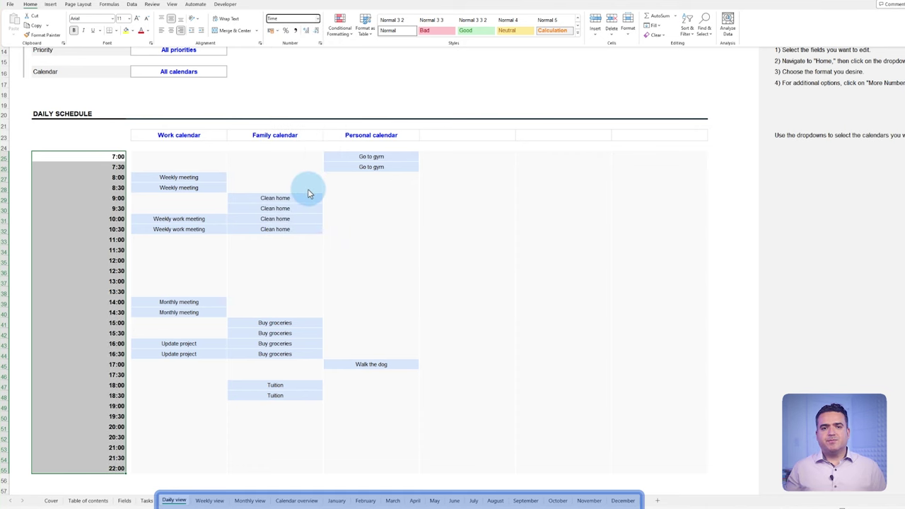
pyautogui.click(466, 179)
pyautogui.click(440, 173)
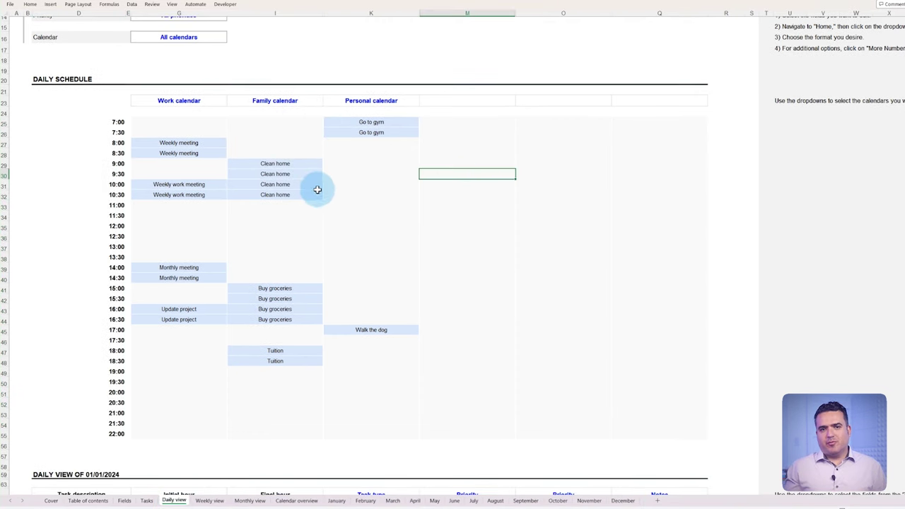
# On Weekly view, open the task highlighting rule from Conditional Formatting's Manage Rules for editing
pyautogui.click(210, 502)
pyautogui.scroll(15, 275, 319)
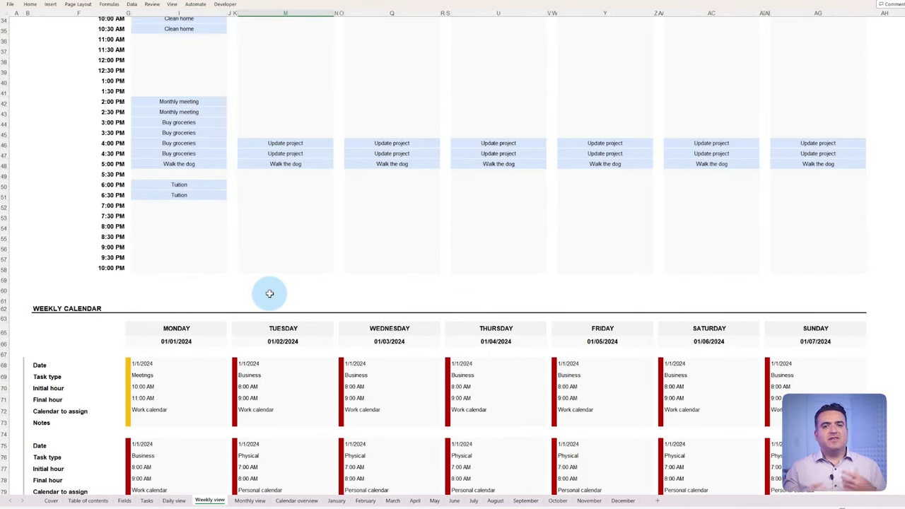
pyautogui.scroll(3, 278, 282)
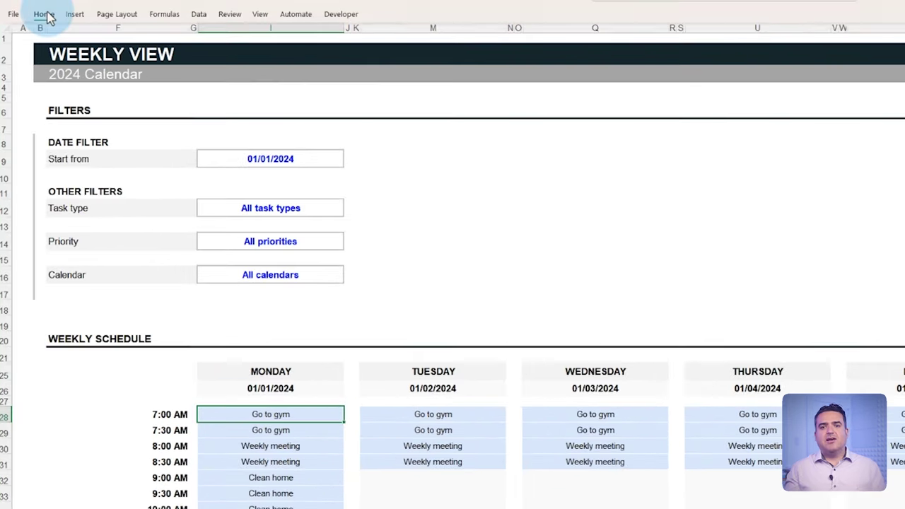
pyautogui.click(33, 5)
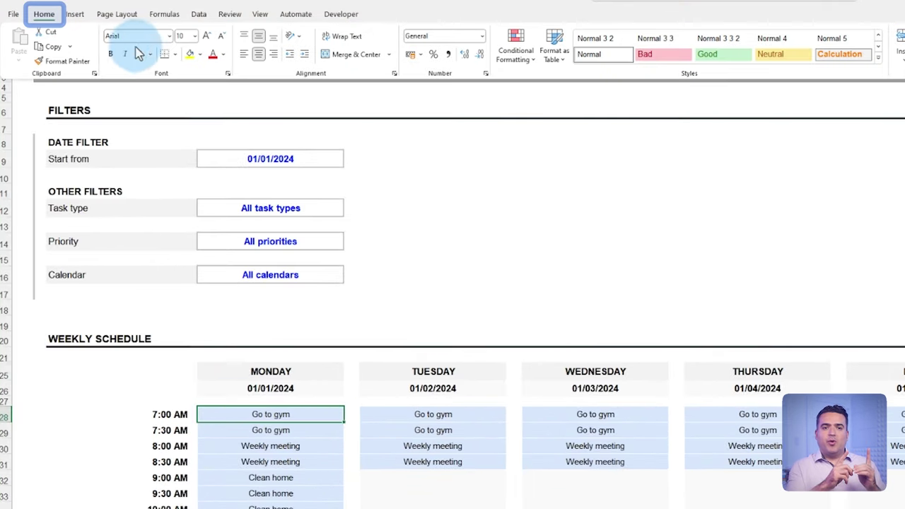
pyautogui.click(506, 61)
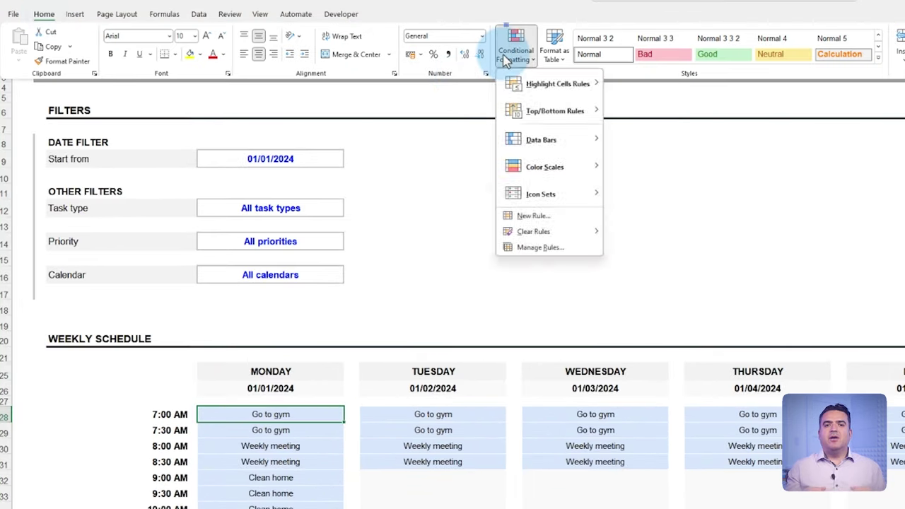
pyautogui.click(551, 248)
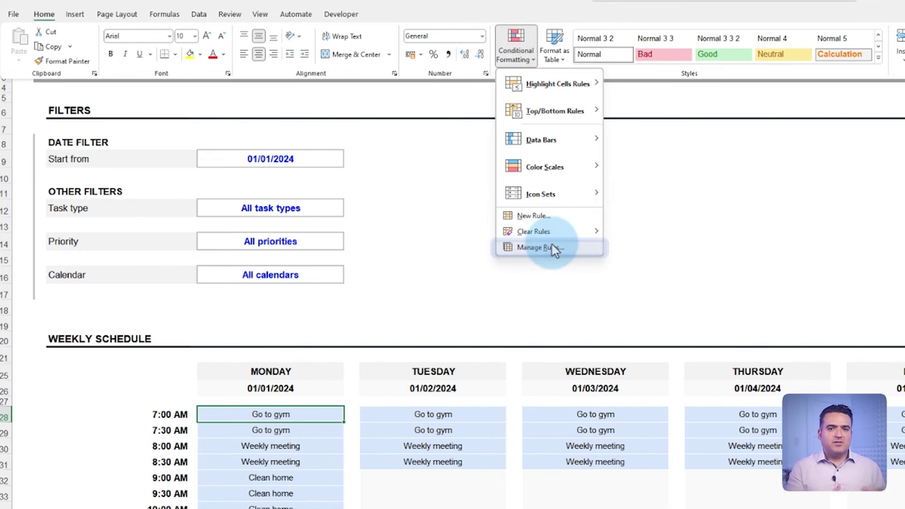
pyautogui.click(231, 199)
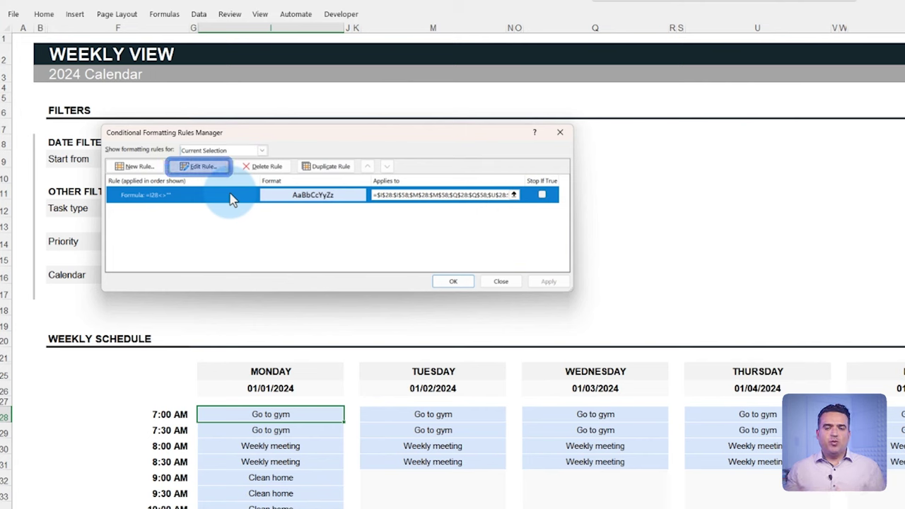
pyautogui.doubleClick(231, 199)
# Change the rule's fill from light blue to grey and apply it
pyautogui.click(433, 279)
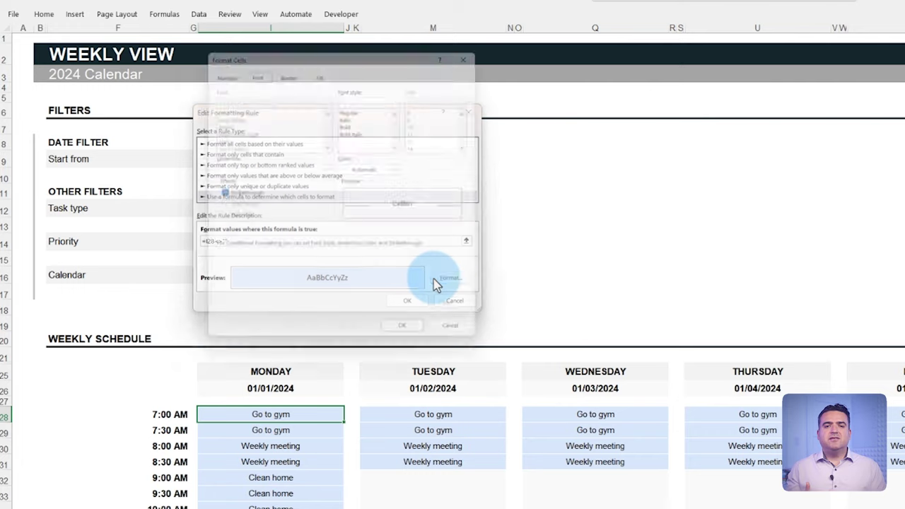
pyautogui.click(314, 61)
pyautogui.click(216, 132)
pyautogui.click(404, 333)
pyautogui.click(392, 287)
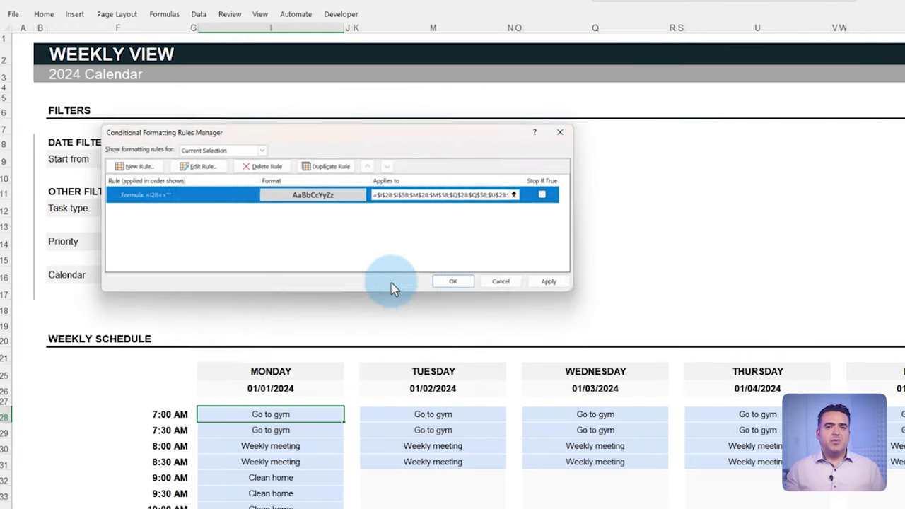
pyautogui.click(297, 179)
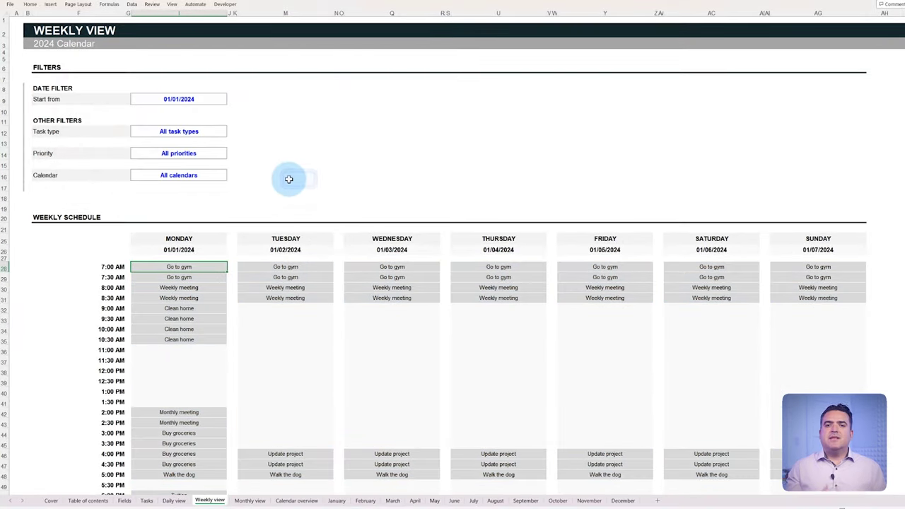
pyautogui.click(295, 126)
pyautogui.scroll(-15, 269, 142)
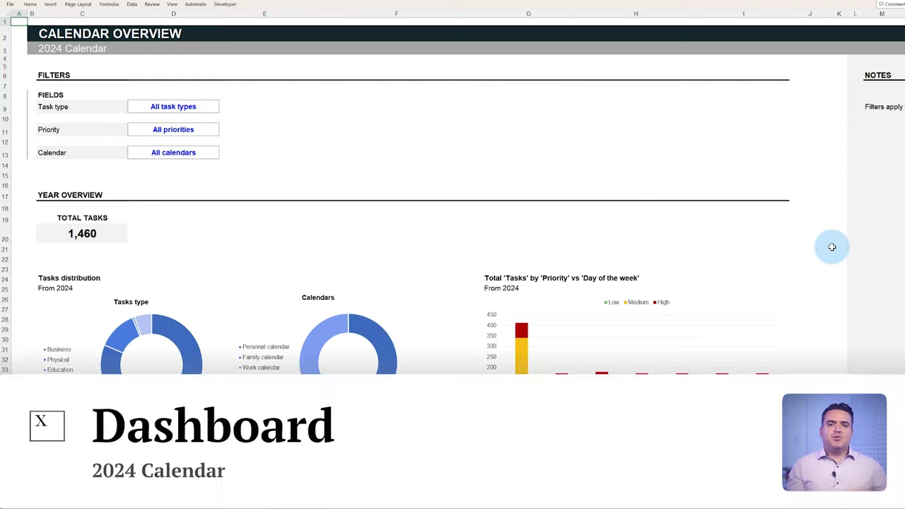
# Set the dashboard's Calendar filter to Work, then Family, then back to Work calendar
pyautogui.scroll(-5, 823, 239)
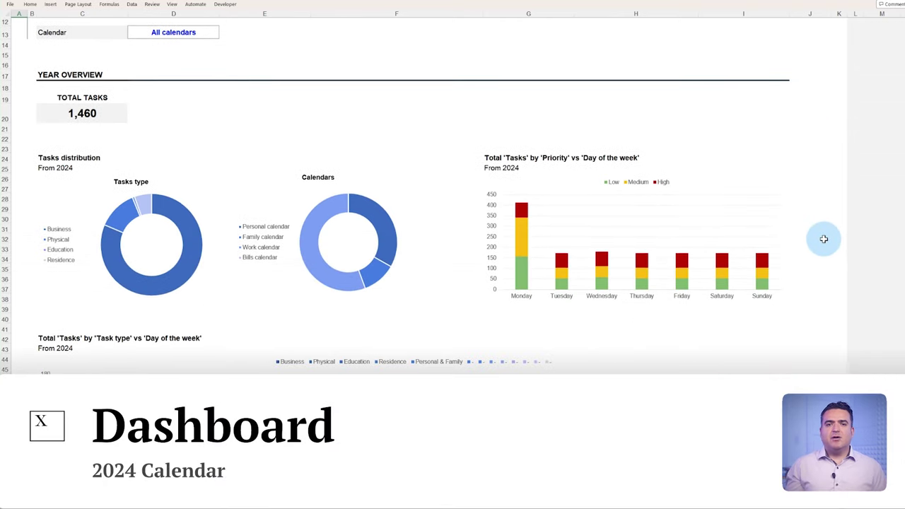
pyautogui.scroll(-10, 824, 239)
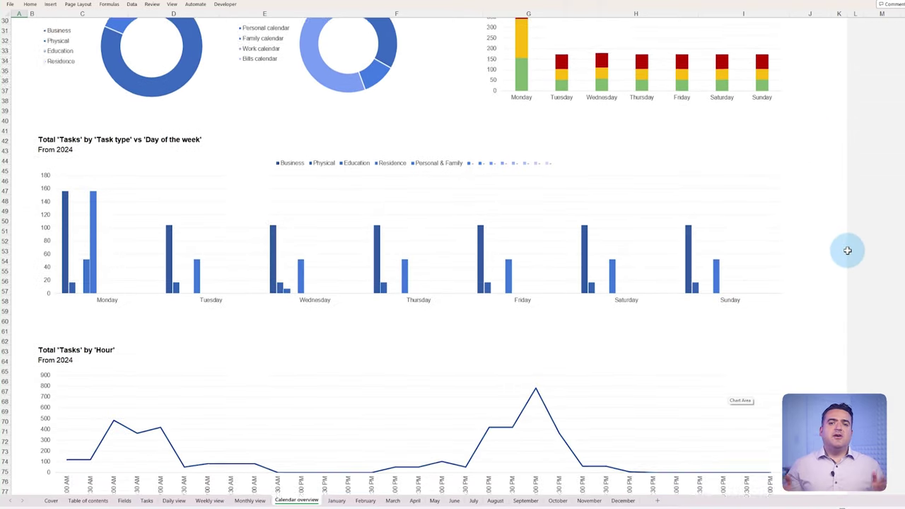
pyautogui.scroll(1, 847, 251)
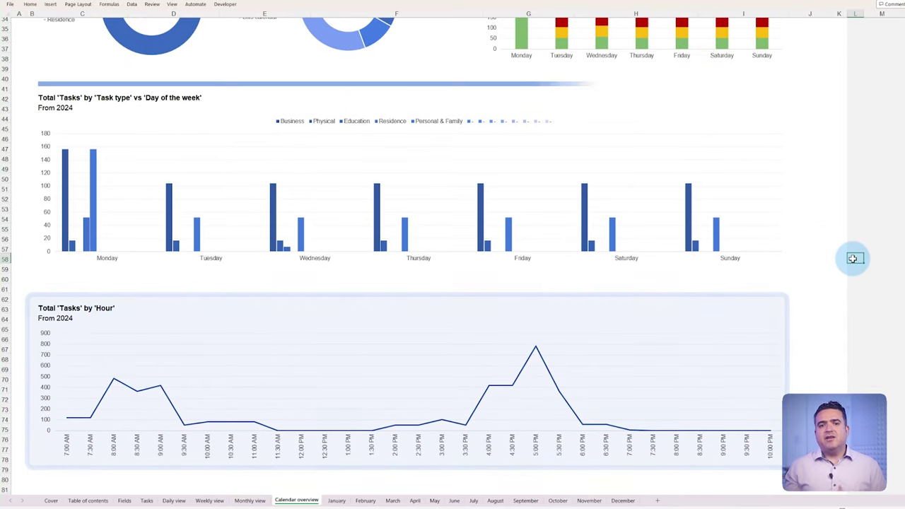
pyautogui.scroll(-7, 853, 258)
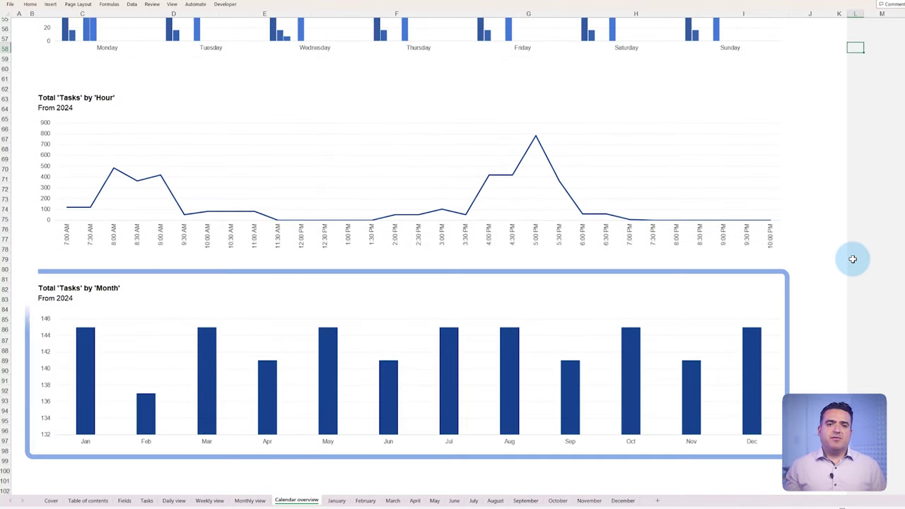
pyautogui.scroll(18, 855, 259)
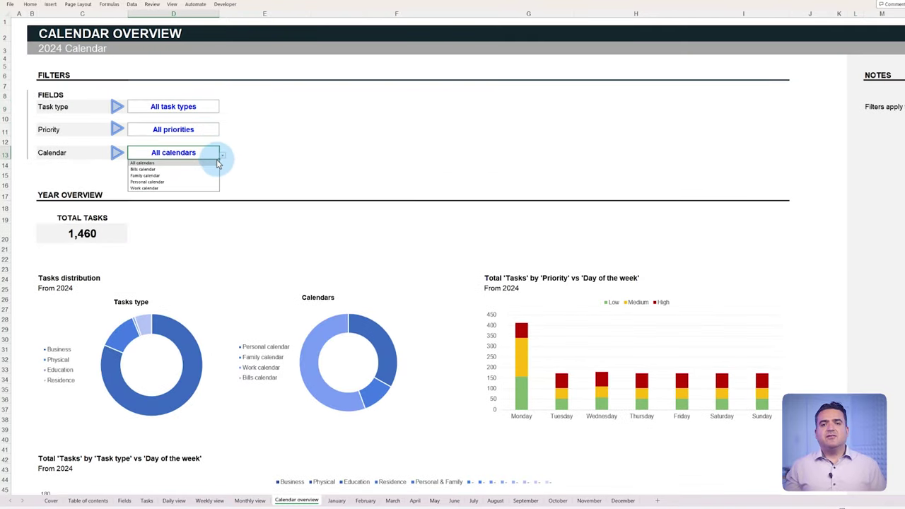
pyautogui.click(176, 188)
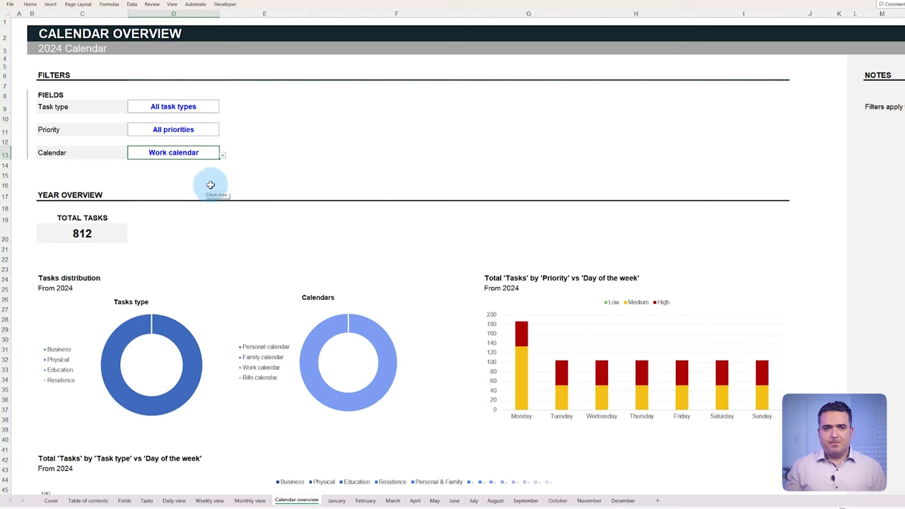
pyautogui.click(201, 176)
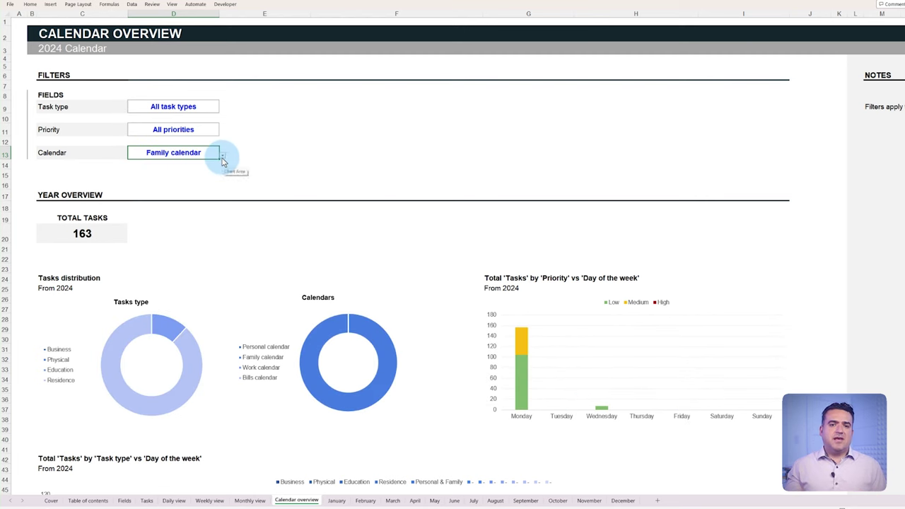
pyautogui.click(205, 188)
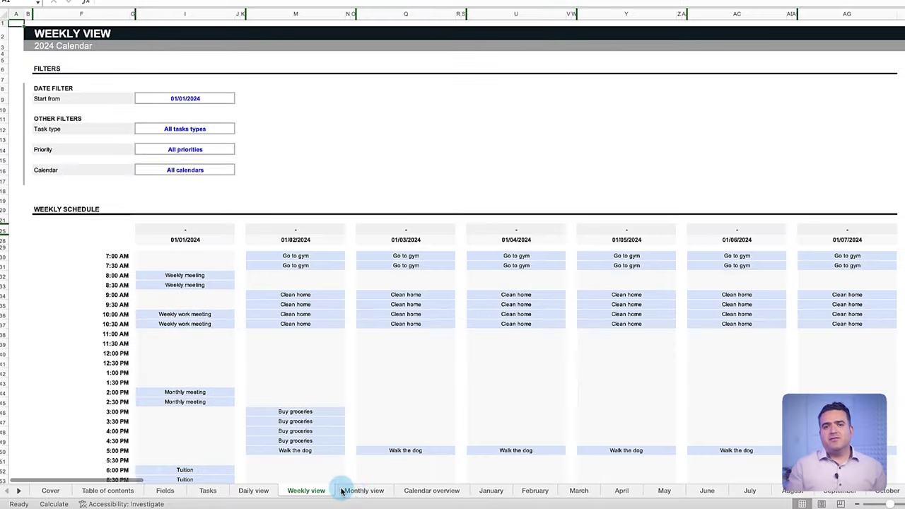
# Make Clean home repeat Daily and filter the dashboard's task type to Personal & Family
pyautogui.click(353, 491)
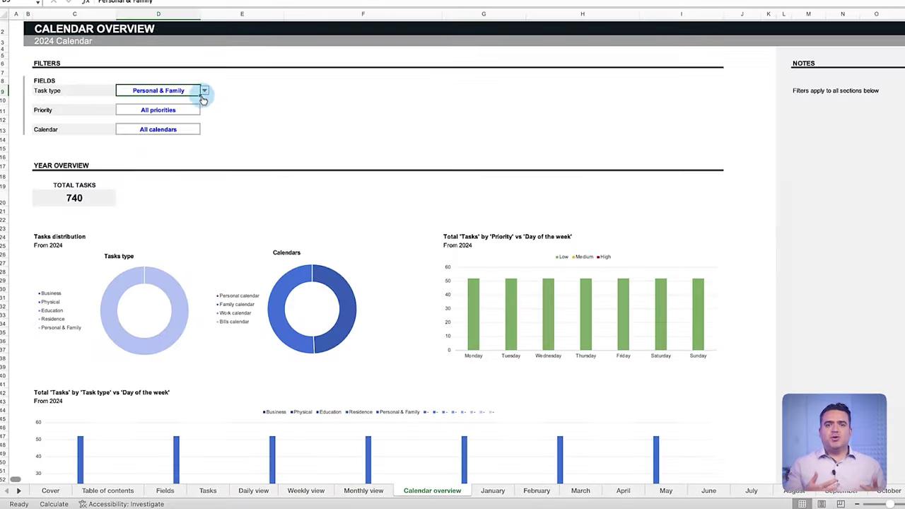
pyautogui.click(203, 91)
pyautogui.click(141, 111)
pyautogui.click(204, 90)
pyautogui.click(142, 99)
pyautogui.click(204, 91)
pyautogui.click(142, 157)
pyautogui.click(204, 91)
pyautogui.click(141, 167)
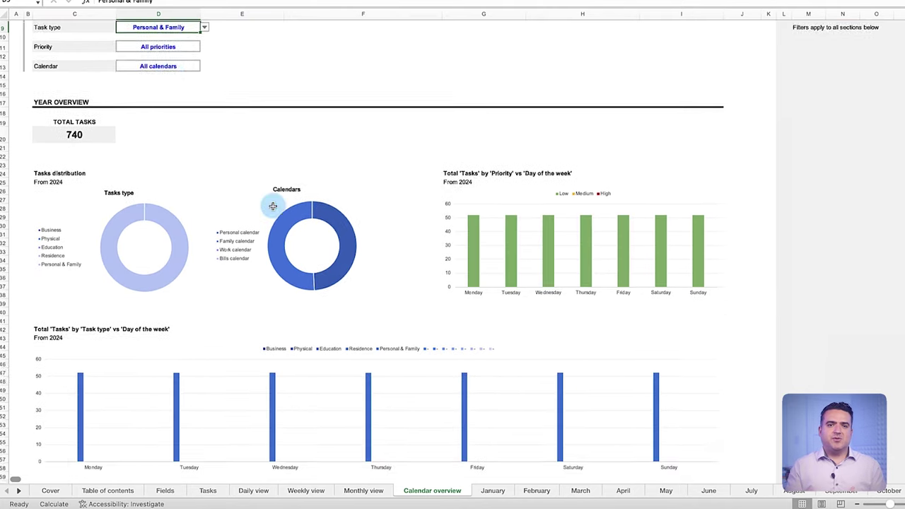
# Set the first task's priority to High and show Family calendar in that schedule column
pyautogui.scroll(-6, 269, 205)
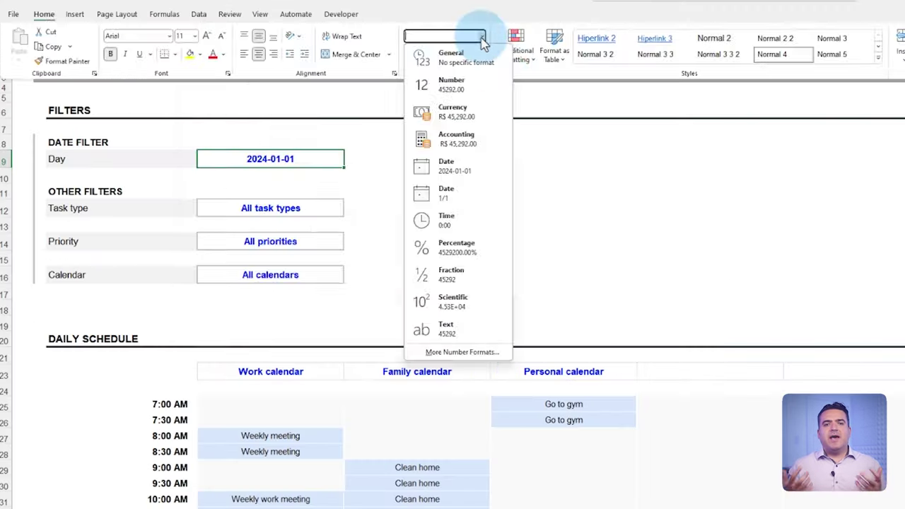
pyautogui.click(454, 350)
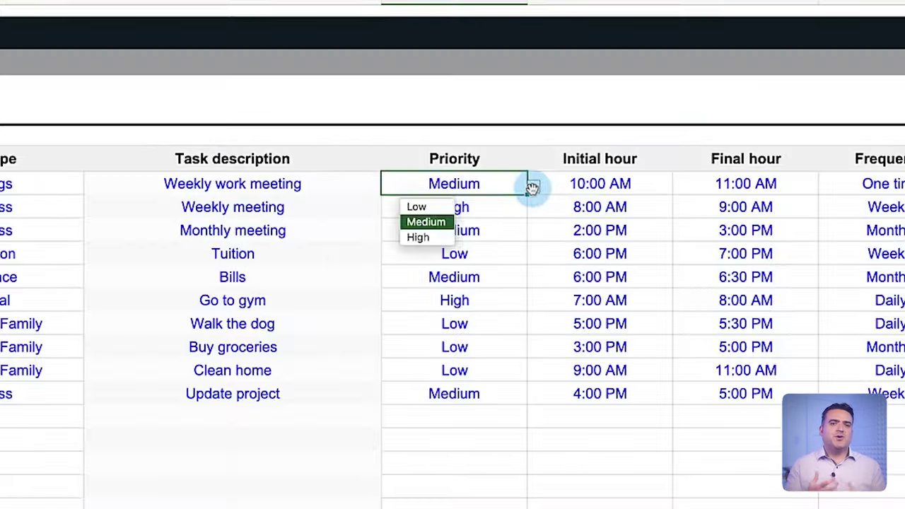
pyautogui.click(418, 236)
pyautogui.click(454, 347)
pyautogui.click(531, 349)
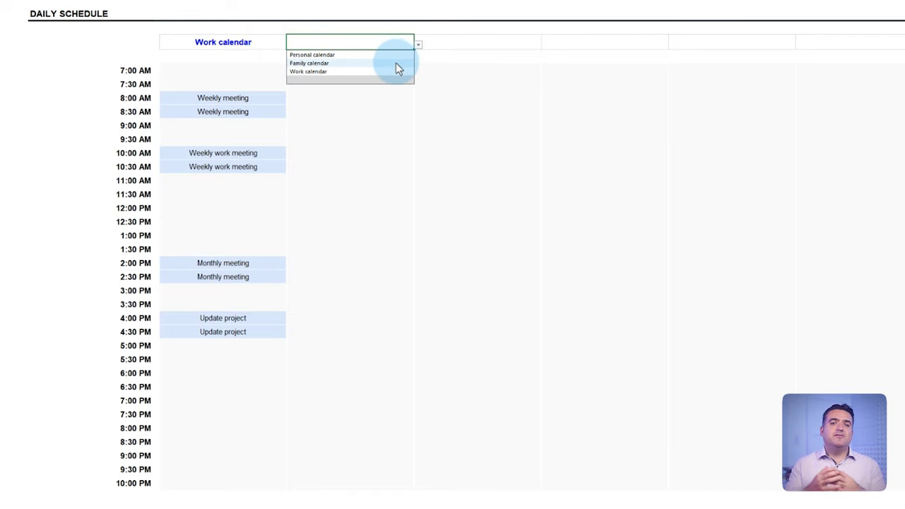
pyautogui.click(396, 64)
pyautogui.click(528, 43)
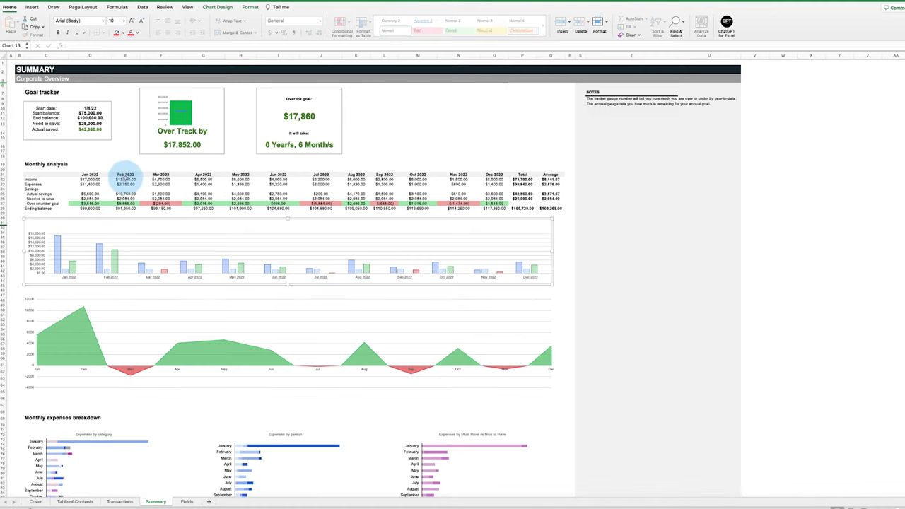
pyautogui.scroll(-10, 212, 283)
pyautogui.click(129, 175)
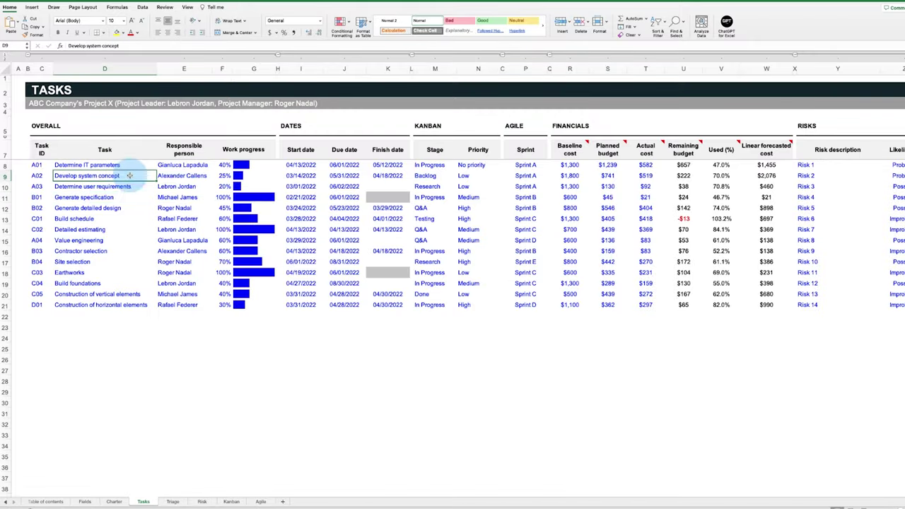
pyautogui.hscroll(8, 407, 244)
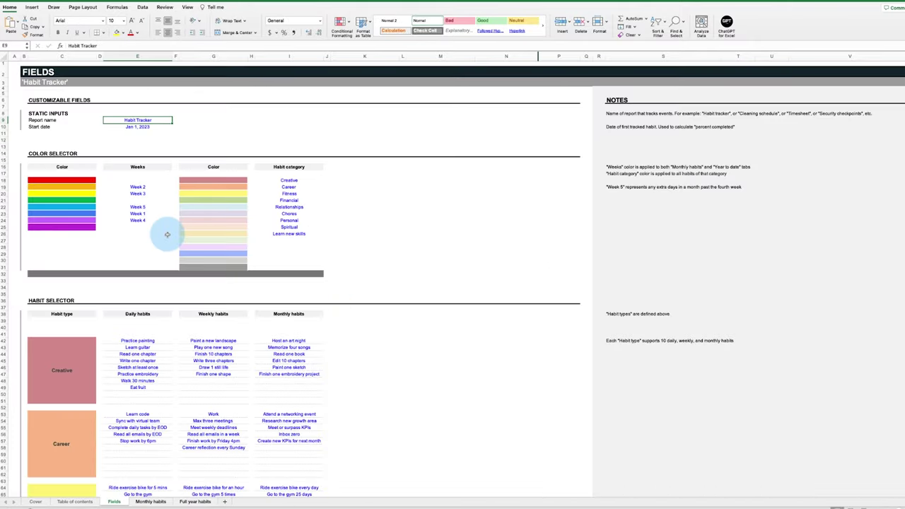
pyautogui.scroll(-10, 167, 234)
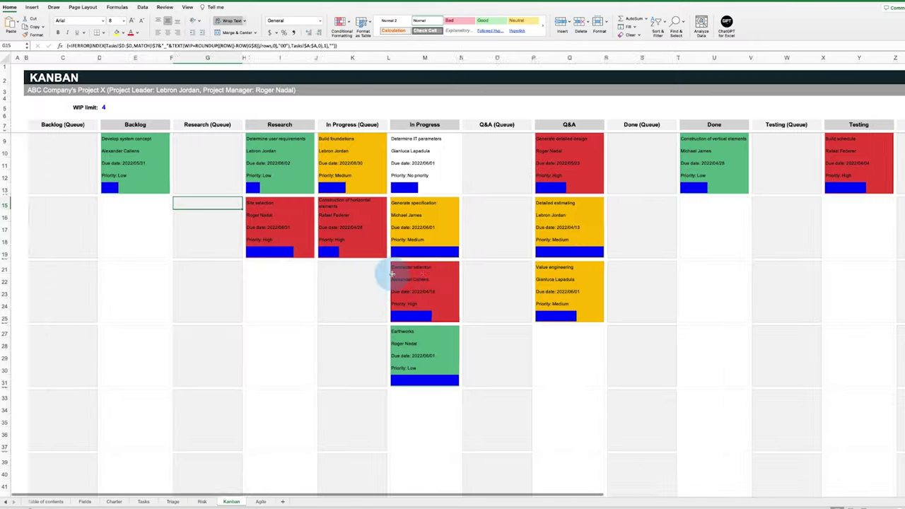
pyautogui.hscroll(5, 384, 273)
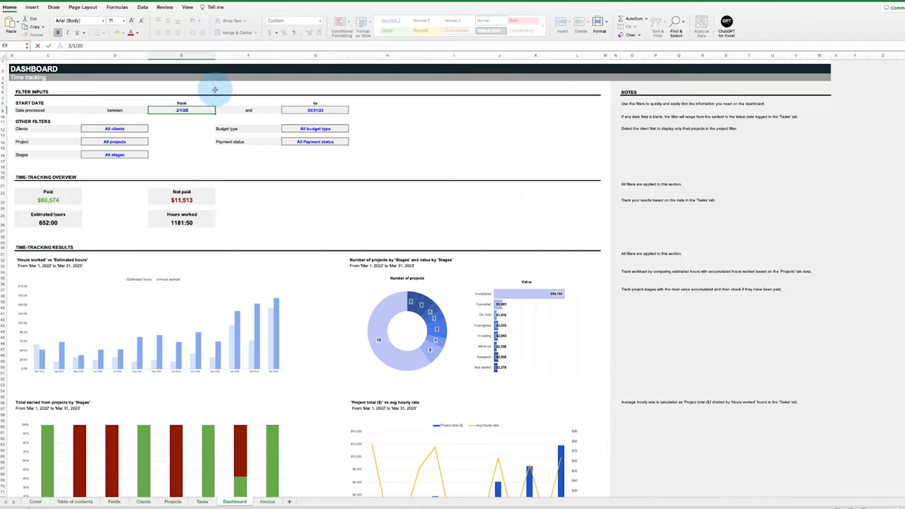
pyautogui.scroll(-3, 303, 243)
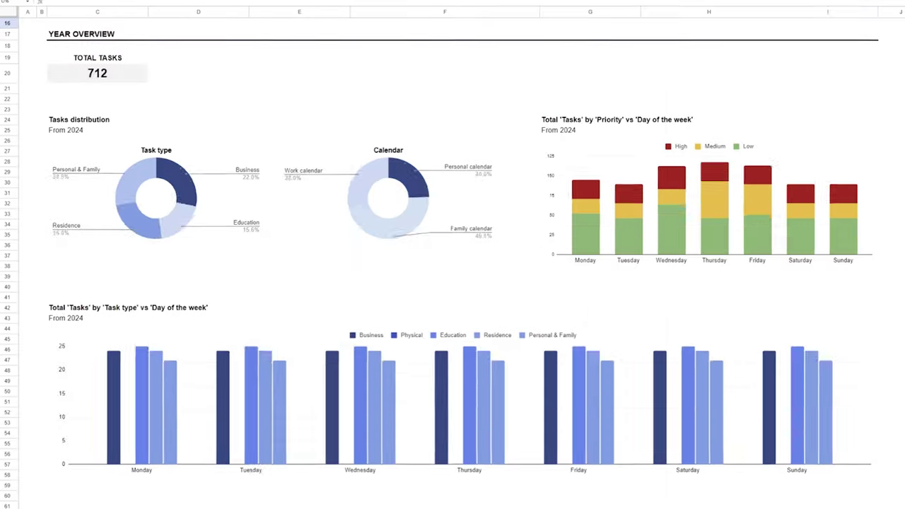